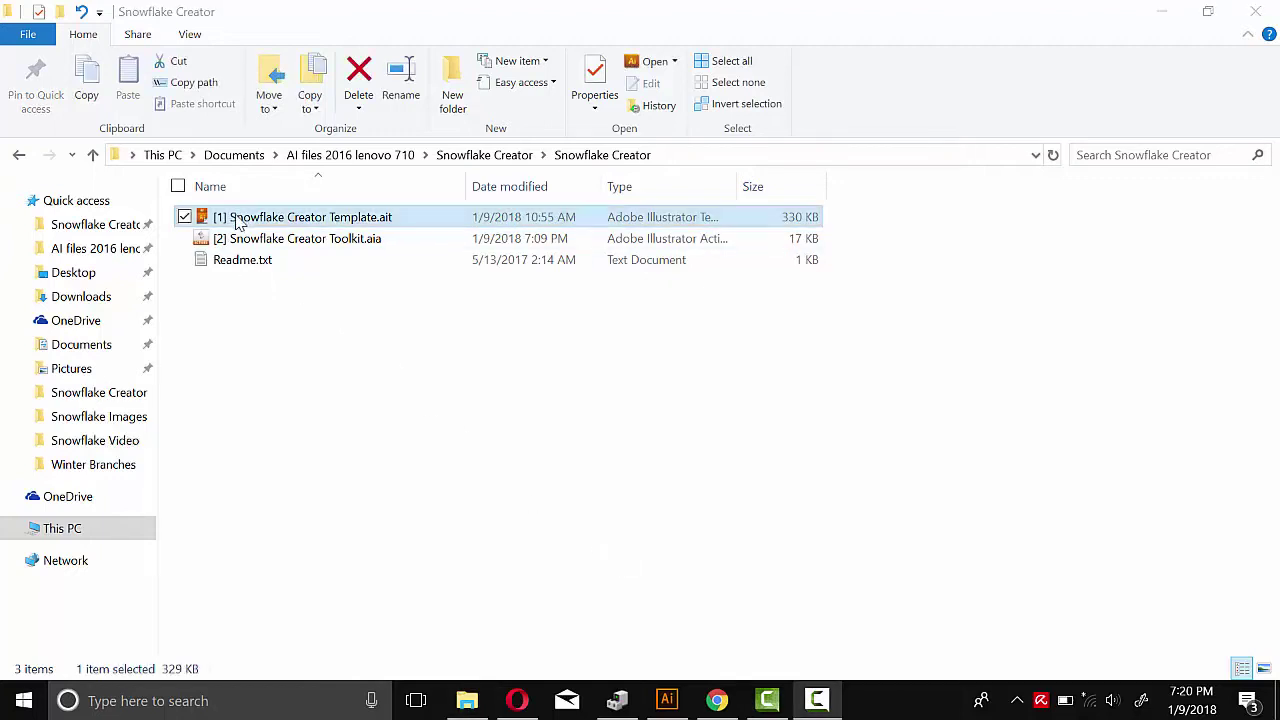
Step: Open Snowflake Creator Template.ait in Illustrator as a new untitled document
drag(237, 217, 566, 342)
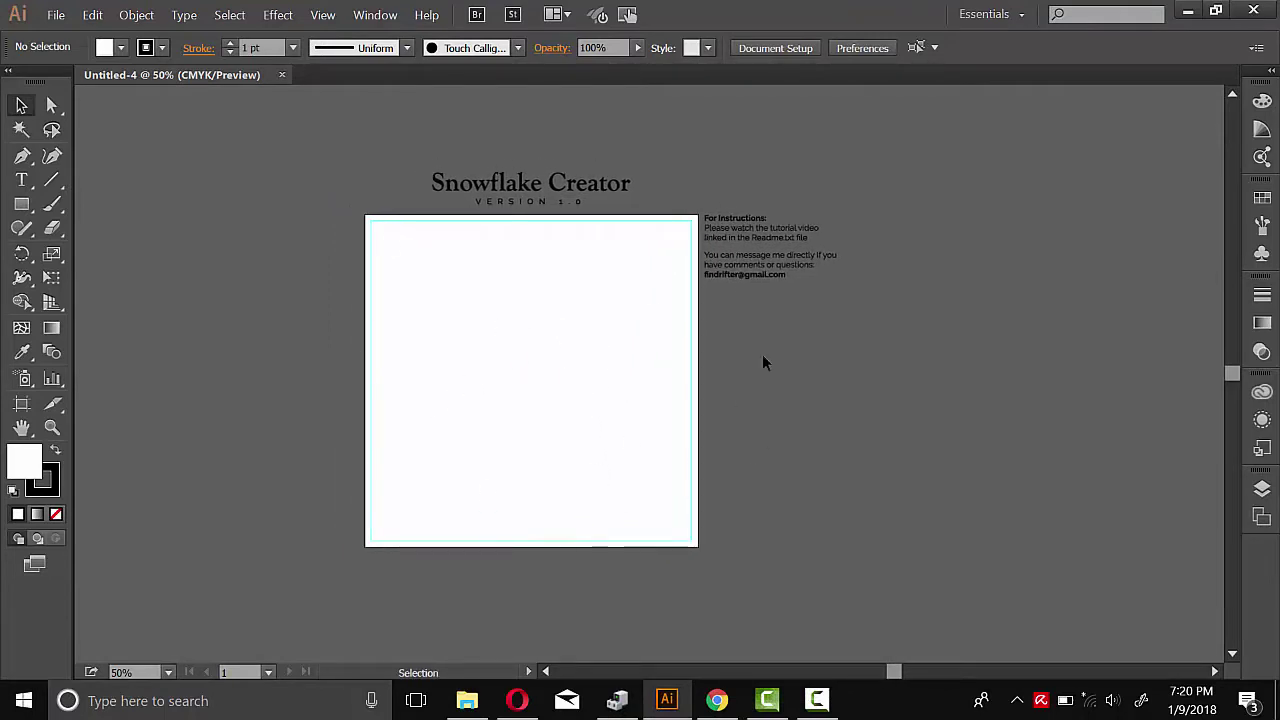
Step: Show the Brushes panel and scroll through the template's C, M and X snowflake brush sets
click(384, 20)
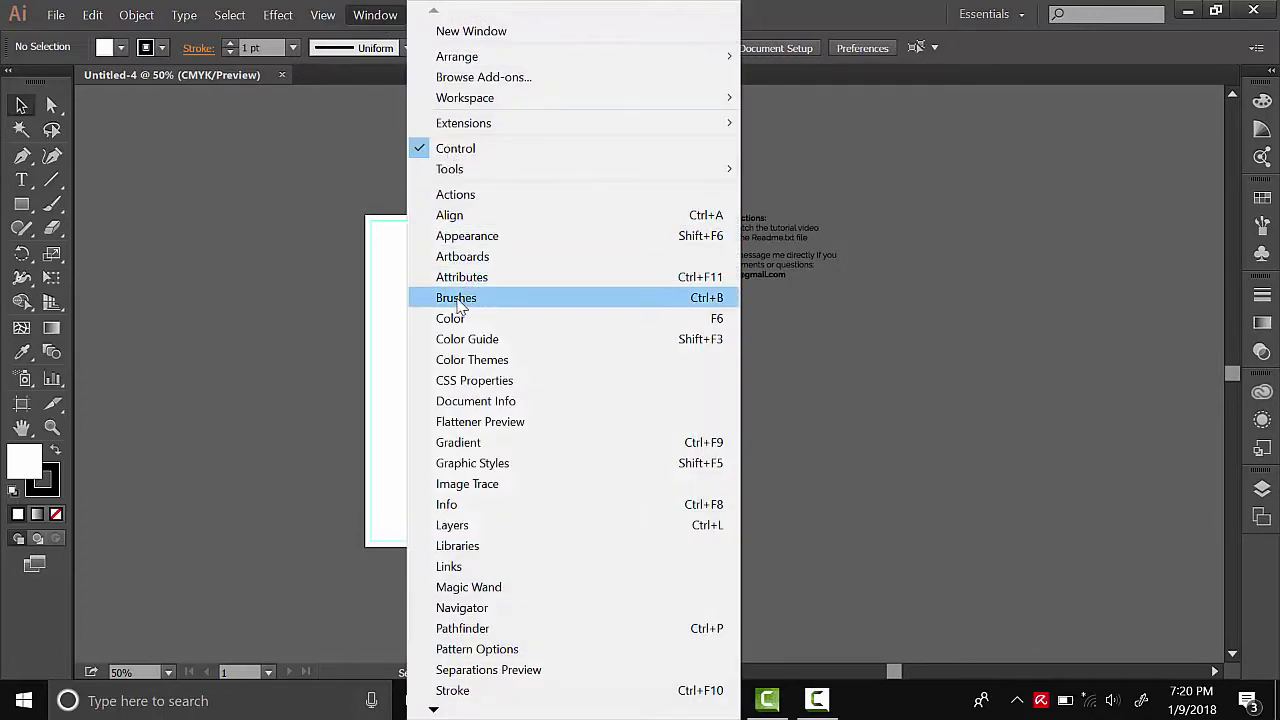
click(458, 300)
mouse_move(1229, 242)
mouse_down()
mouse_move(1224, 480)
mouse_move(1205, 245)
mouse_move(1086, 314)
mouse_move(1227, 251)
mouse_move(1230, 568)
mouse_move(1222, 515)
mouse_up()
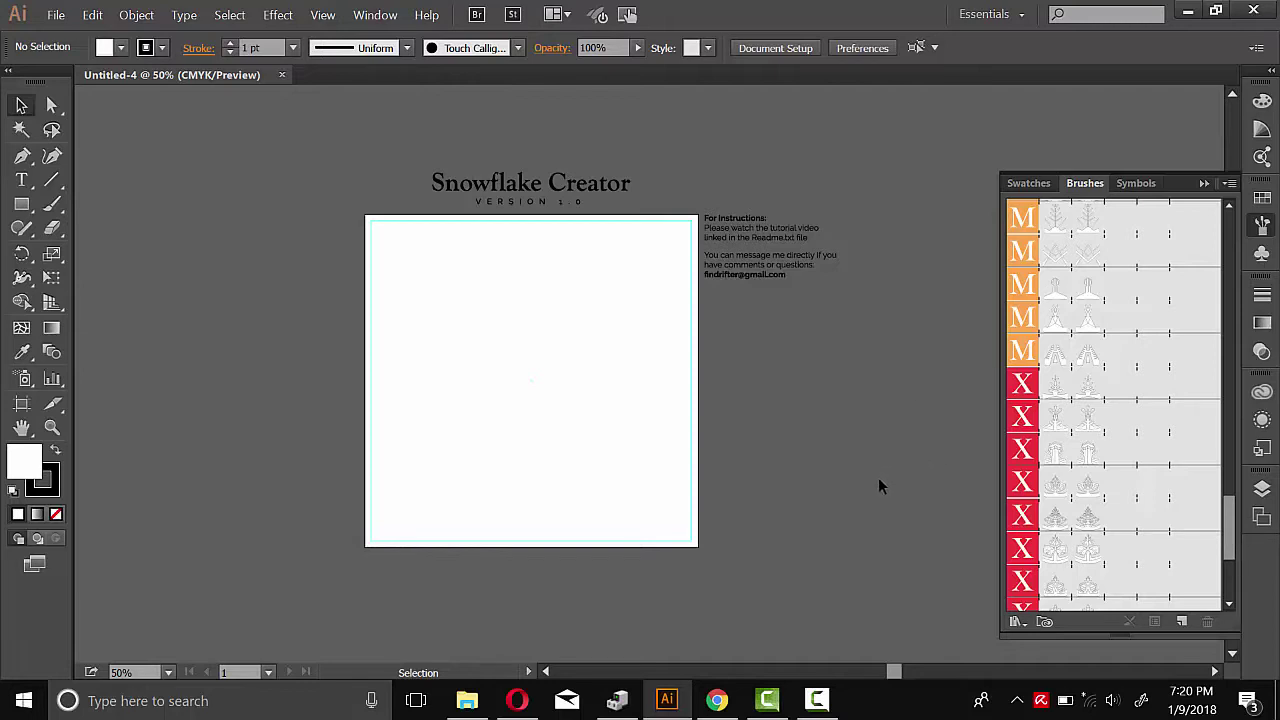
Step: Show the Actions panel and clear all the default actions
click(385, 16)
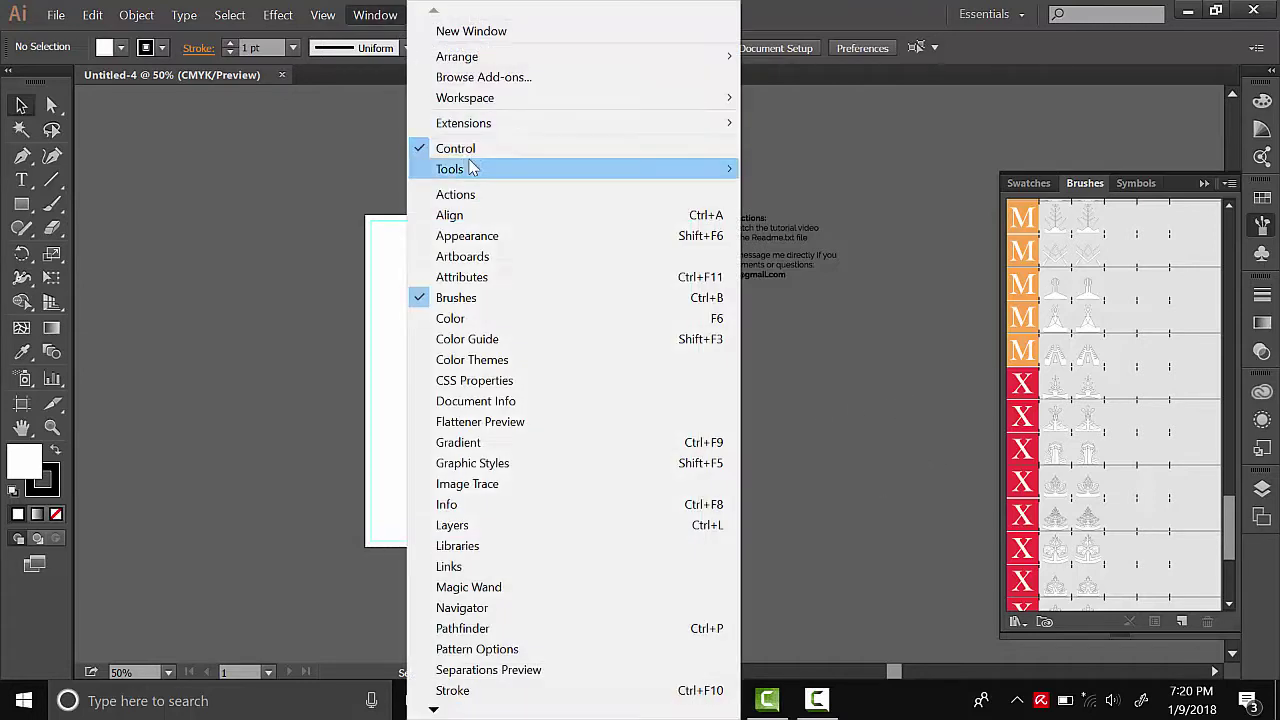
click(452, 196)
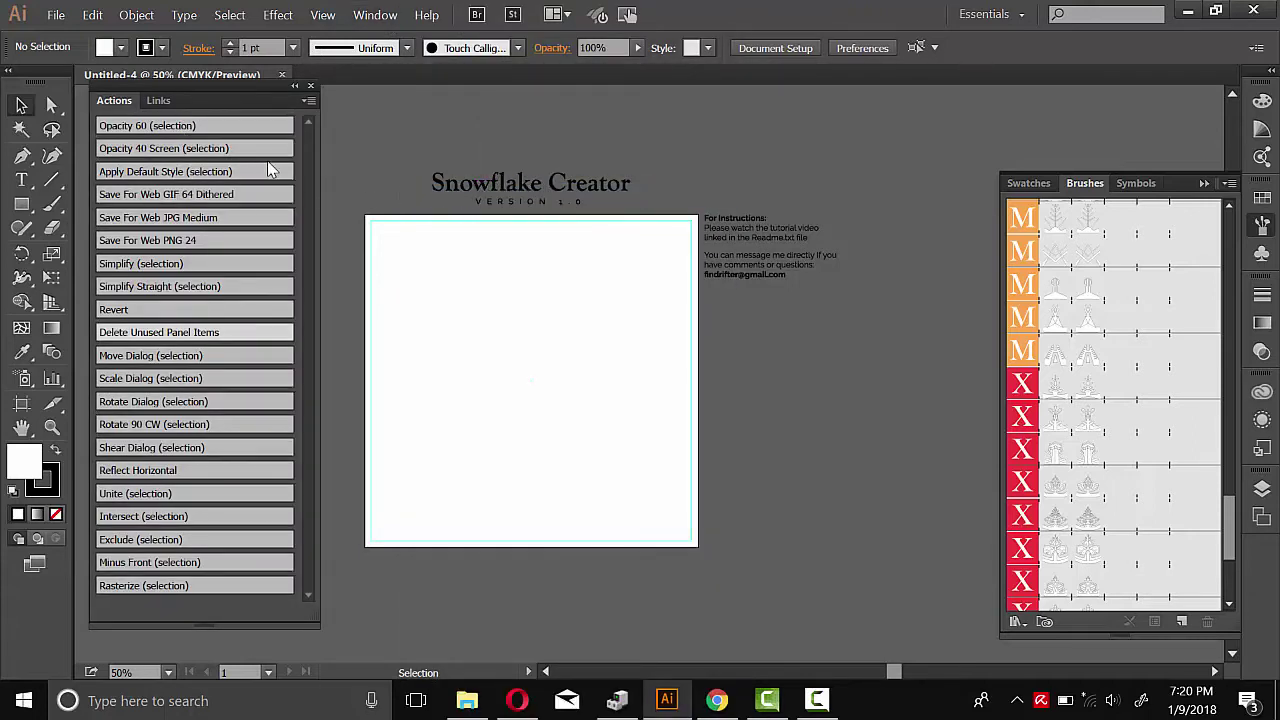
click(308, 103)
click(395, 391)
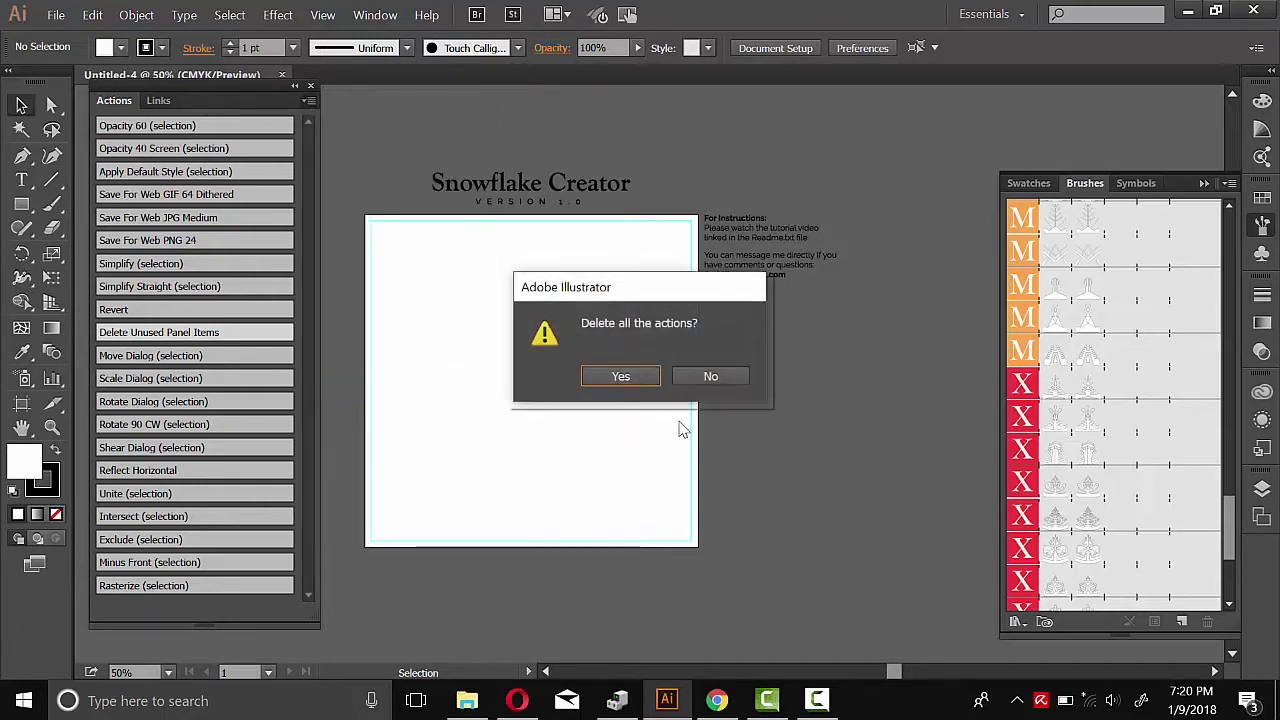
click(621, 378)
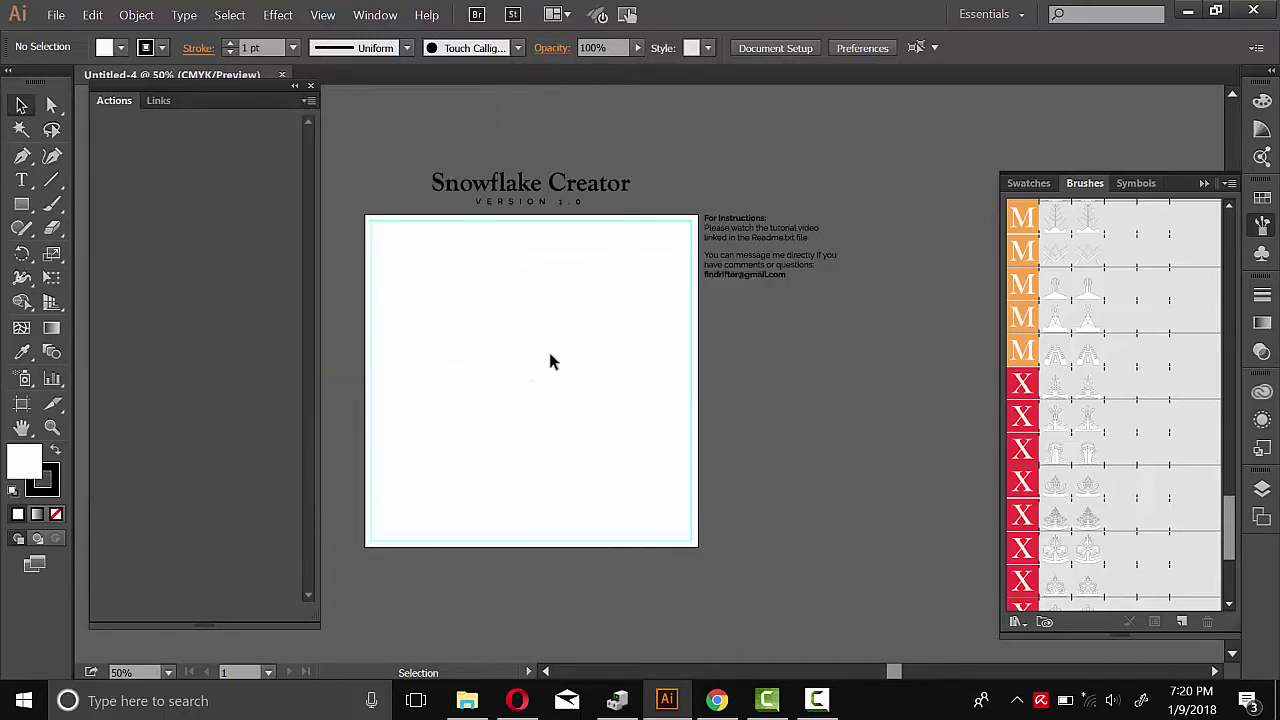
Step: Load the Snowflake Creator Toolkit action set from the Snowflake Creator folder
click(308, 103)
click(395, 429)
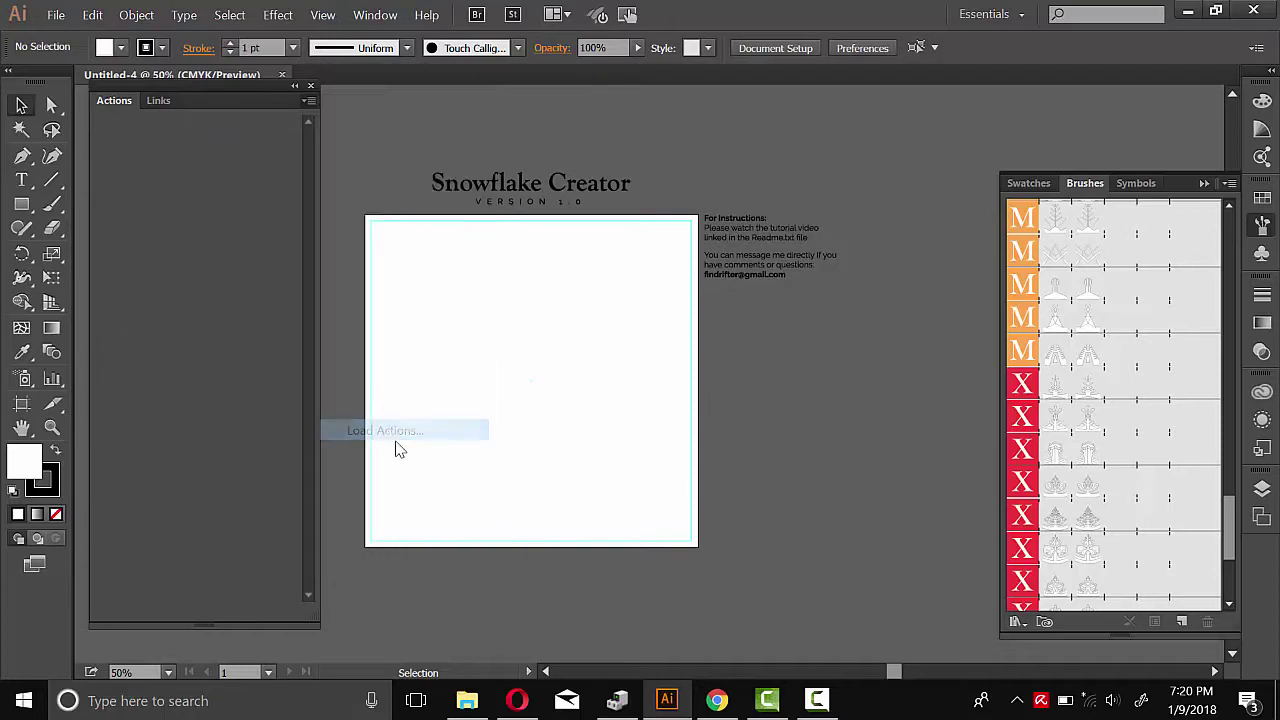
scroll(137, 171, up, 2)
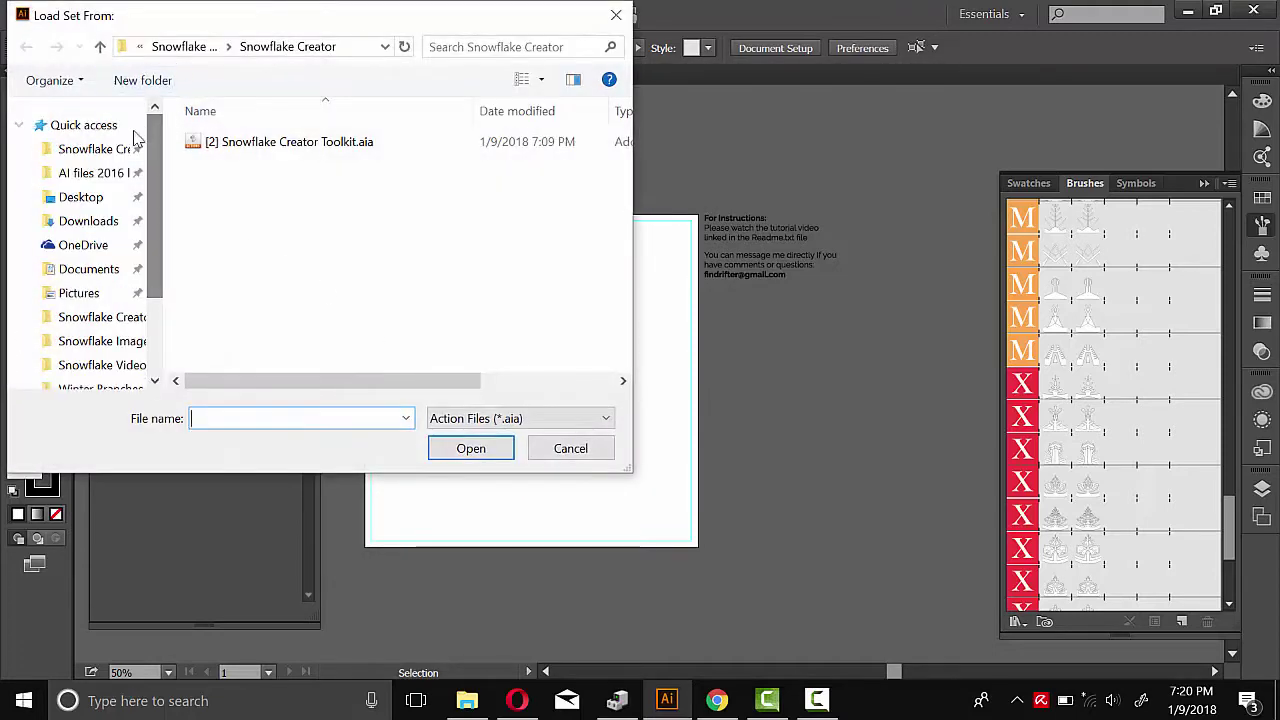
click(90, 150)
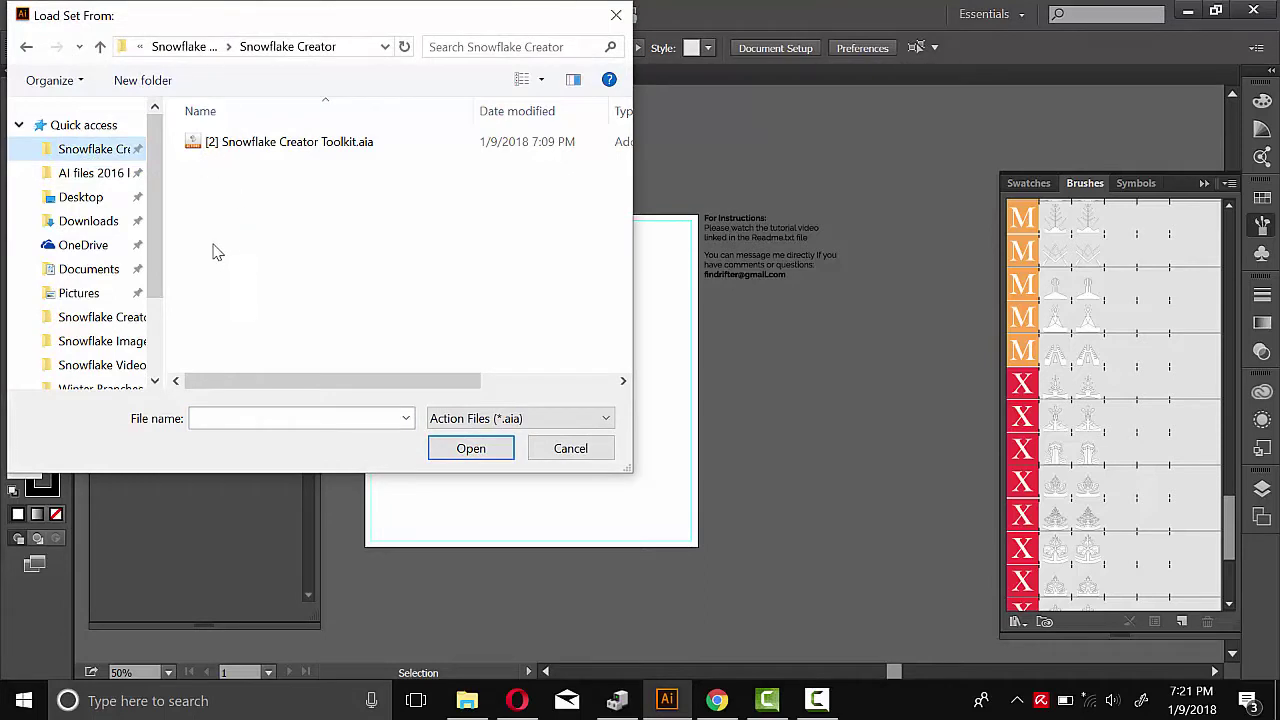
double_click(243, 152)
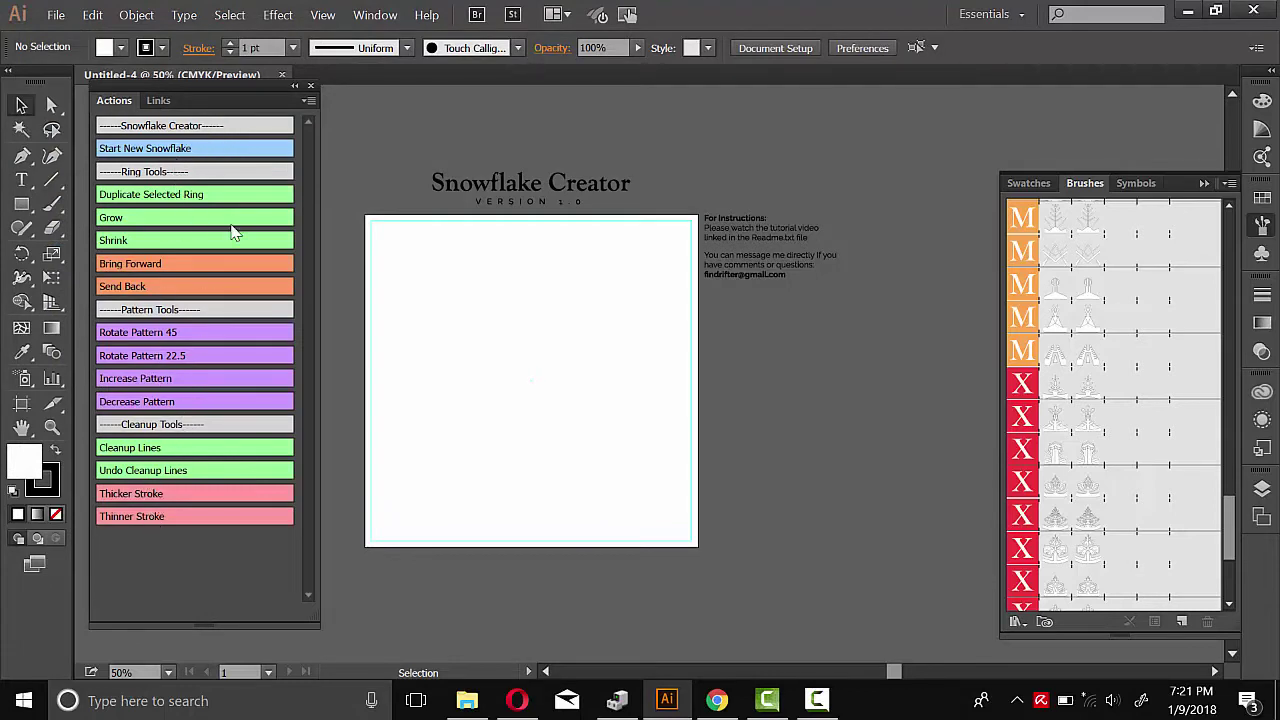
Step: Switch the Actions panel to Button Mode so actions appear as coloured buttons
click(308, 101)
click(360, 497)
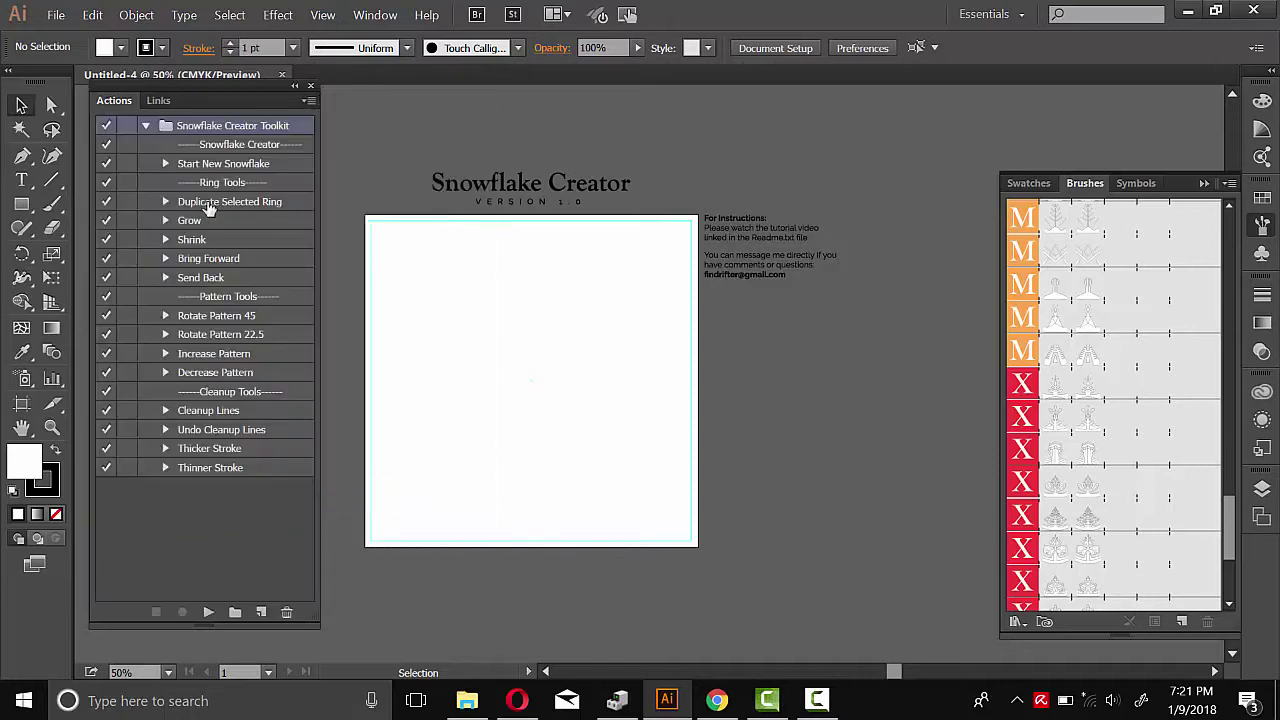
click(308, 101)
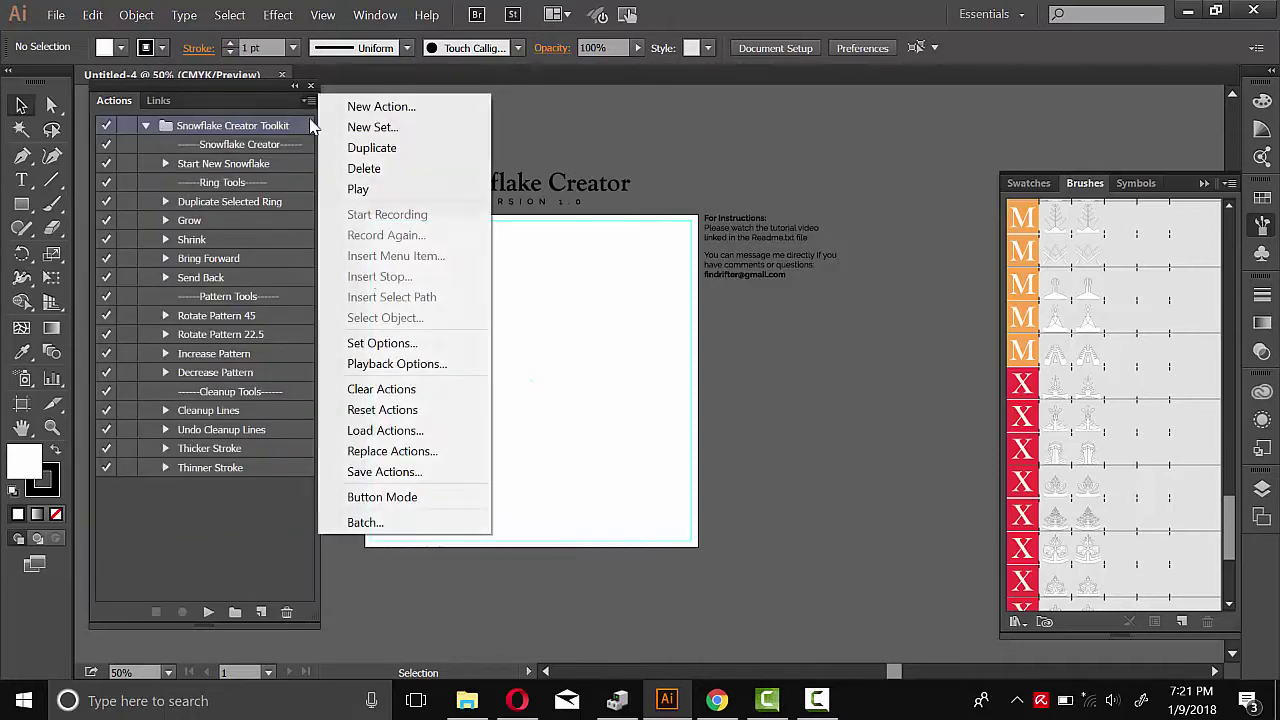
click(364, 500)
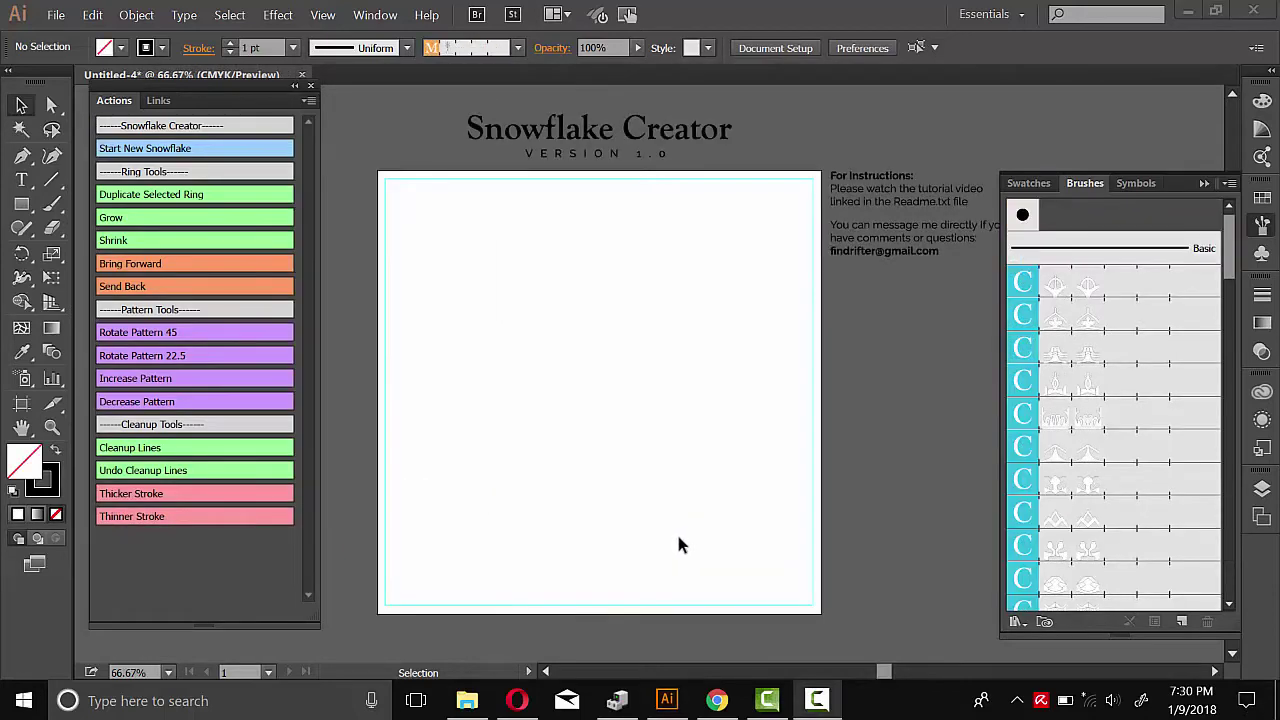
Step: Start a new snowflake ring at the artboard centre and try several pattern brushes on it
click(148, 152)
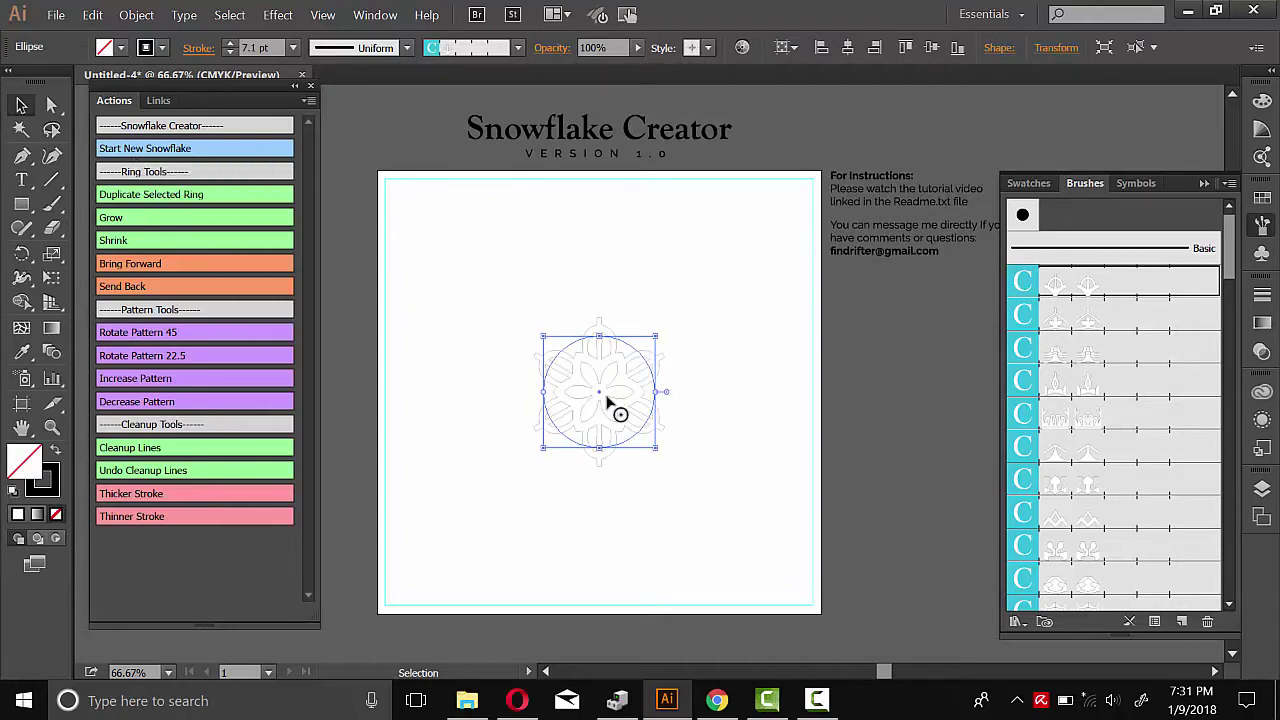
click(1105, 318)
click(1093, 350)
click(1091, 378)
click(1090, 345)
click(1090, 325)
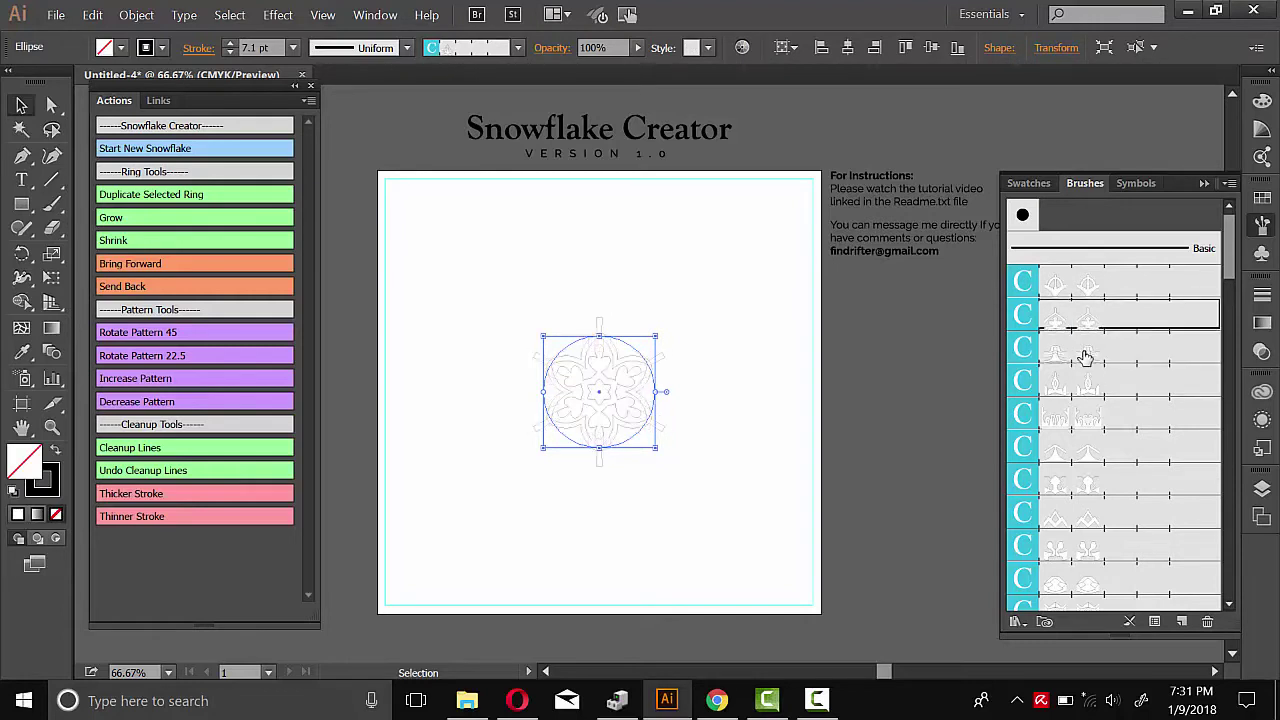
click(1082, 356)
click(1082, 386)
click(1084, 420)
click(1098, 442)
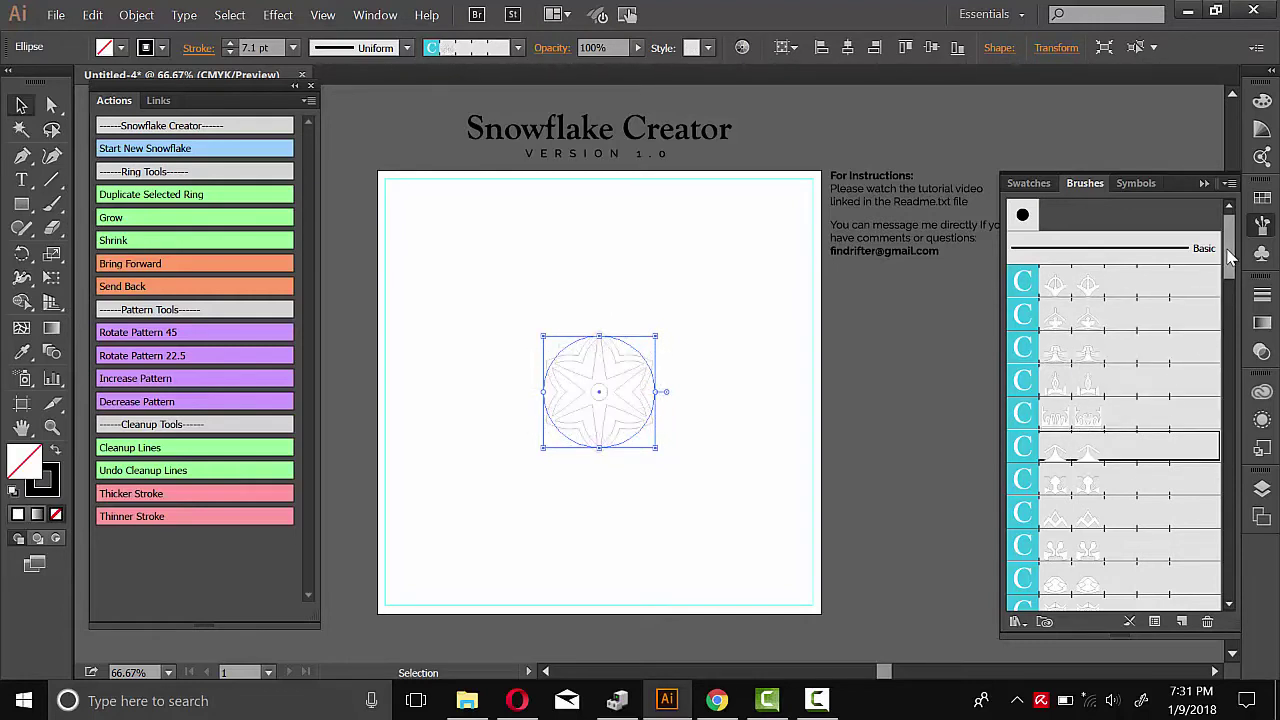
Step: Scroll through the brush list and apply a C-set arm brush to the ring
mouse_move(1229, 252)
mouse_down()
mouse_move(1229, 310)
mouse_move(1229, 273)
mouse_up()
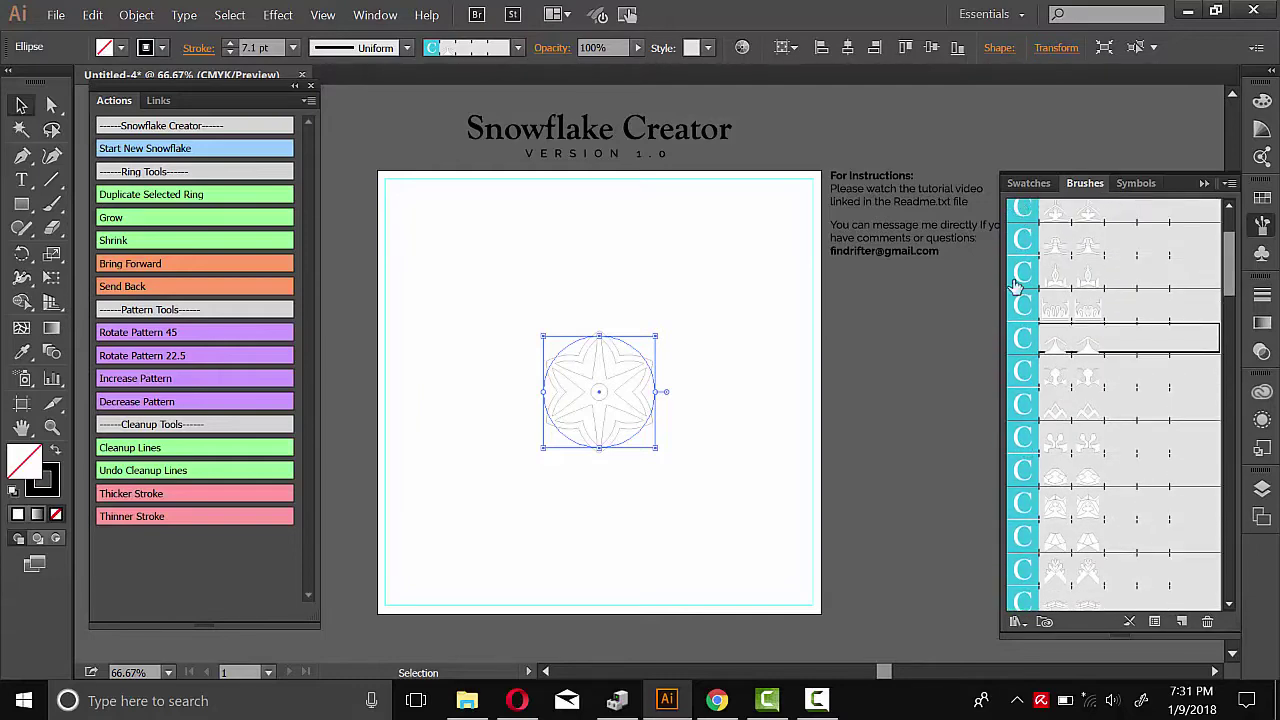
scroll(1150, 340, down, 5)
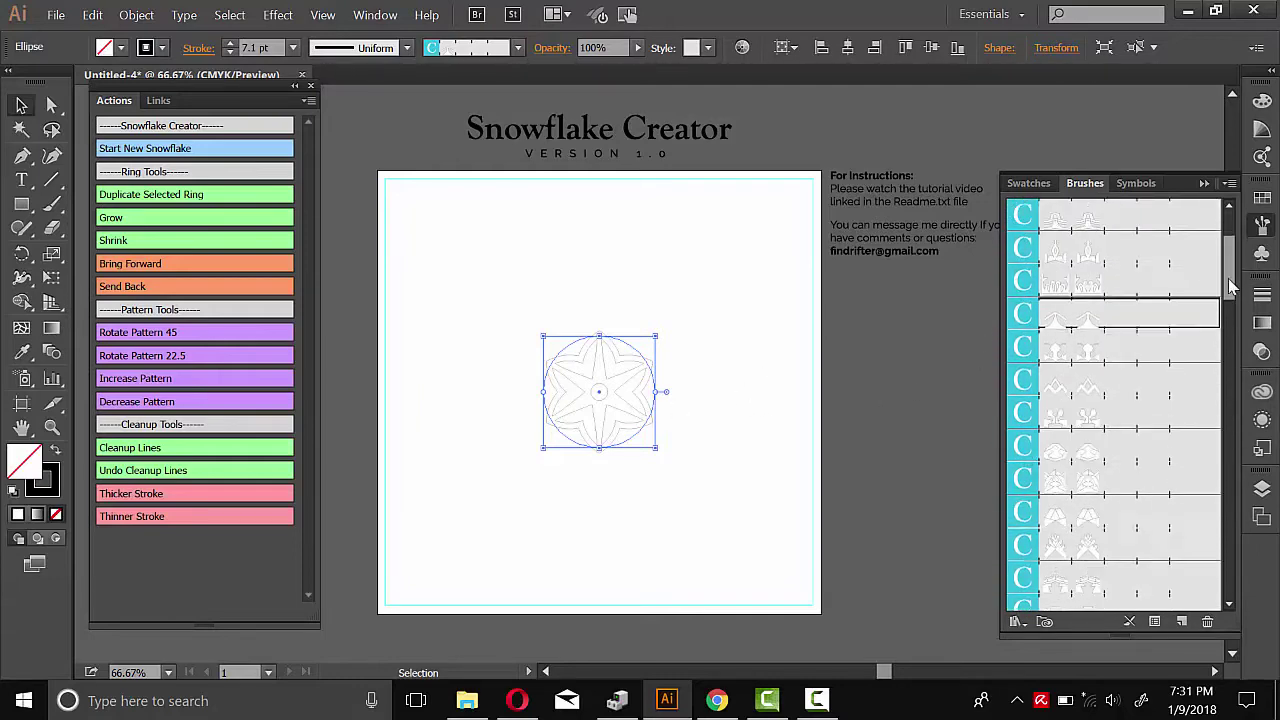
drag(1229, 335, 1227, 485)
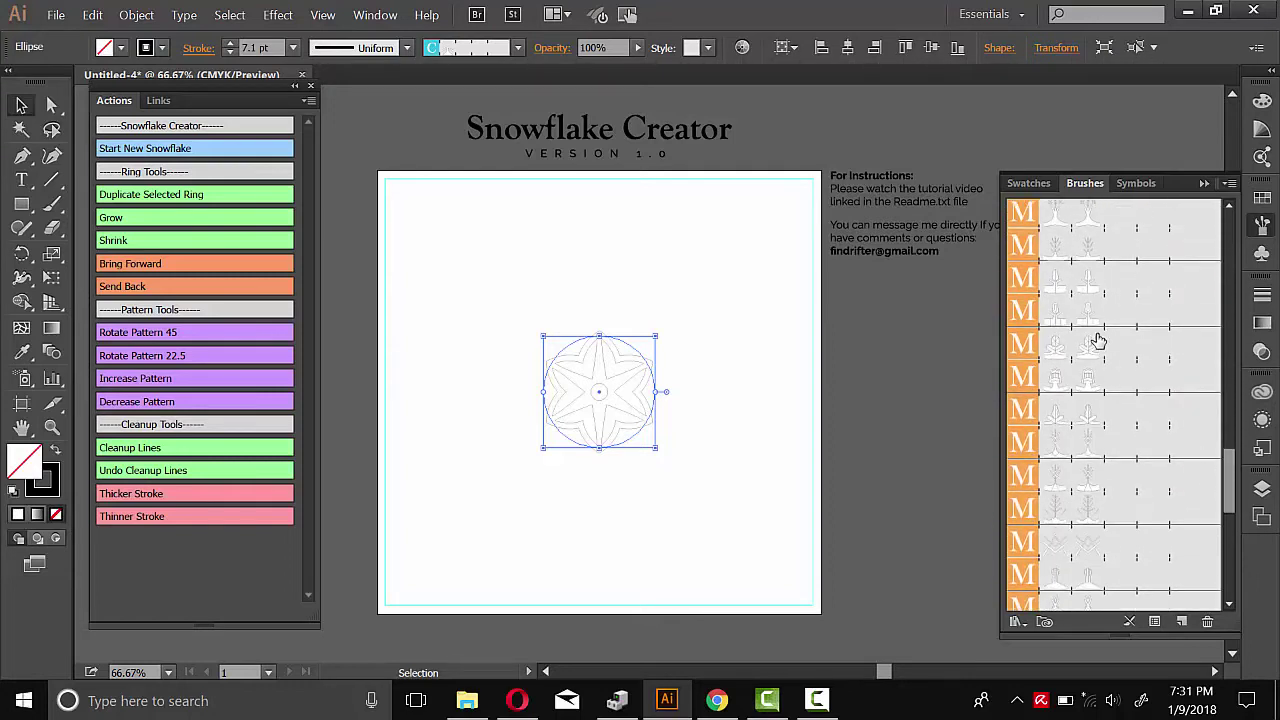
scroll(1140, 470, down, 5)
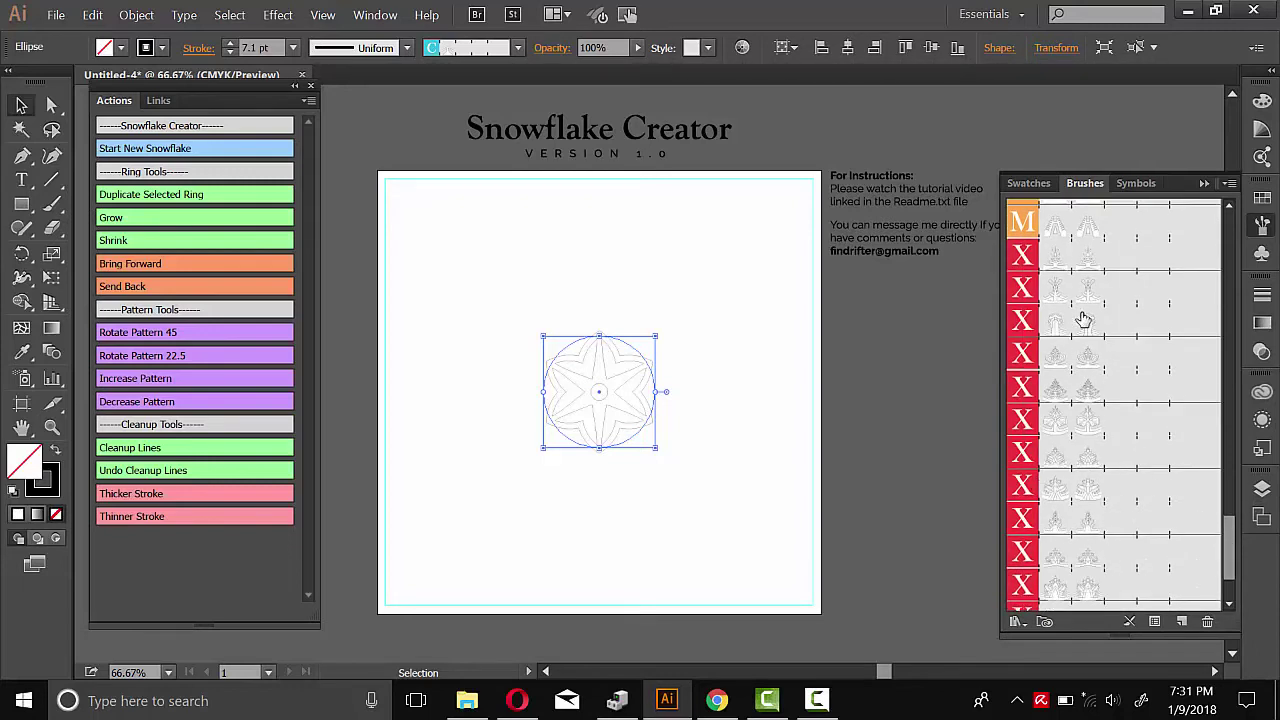
drag(1232, 538, 1231, 553)
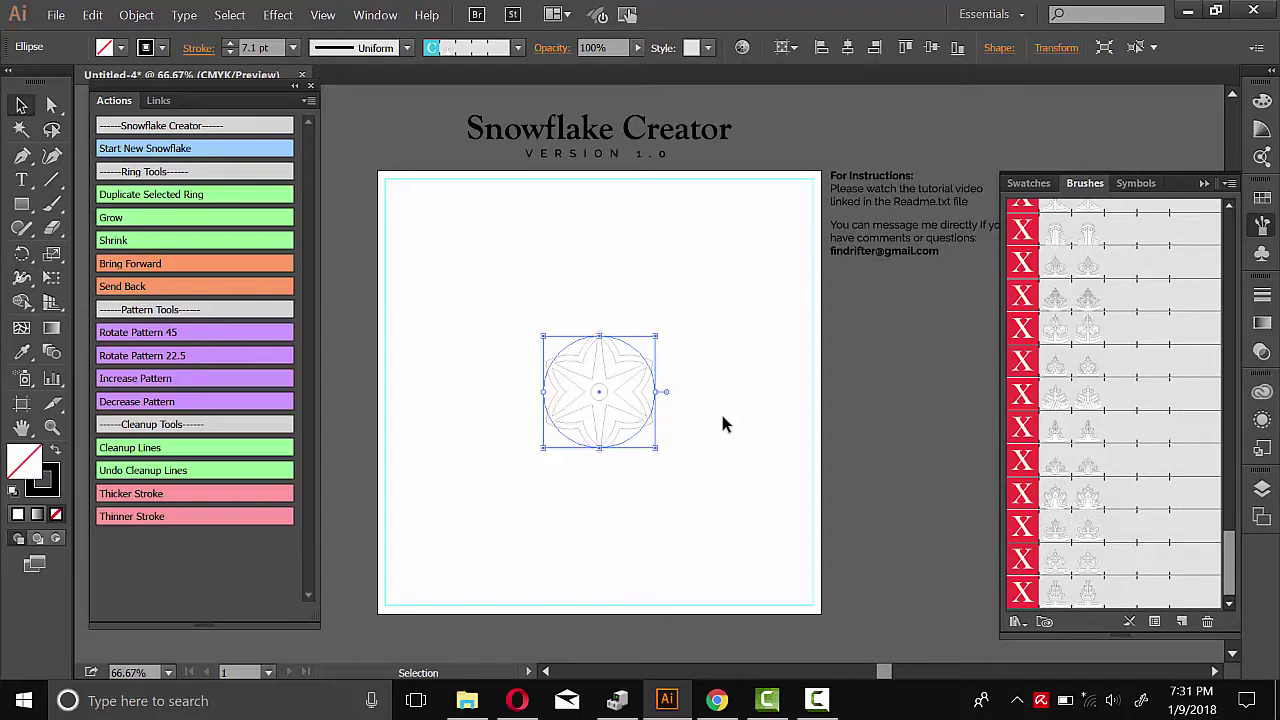
drag(1230, 565, 1245, 232)
scroll(1230, 250, down, 3)
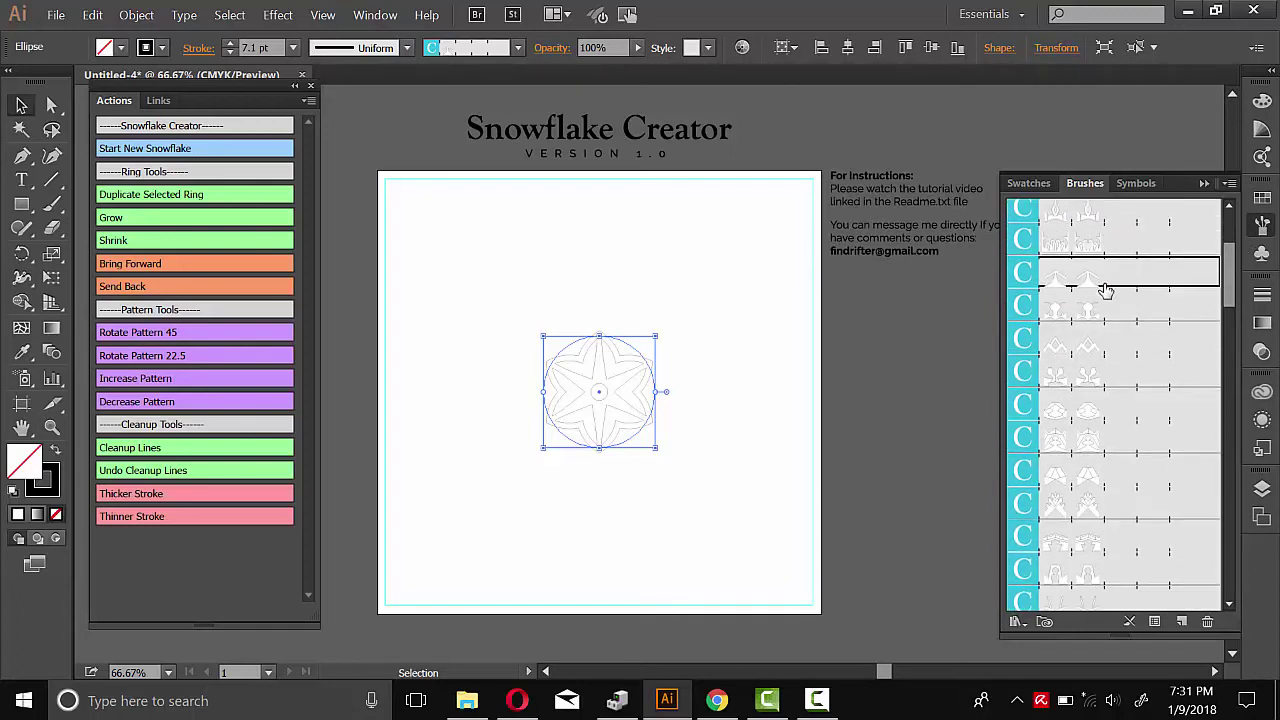
click(1058, 345)
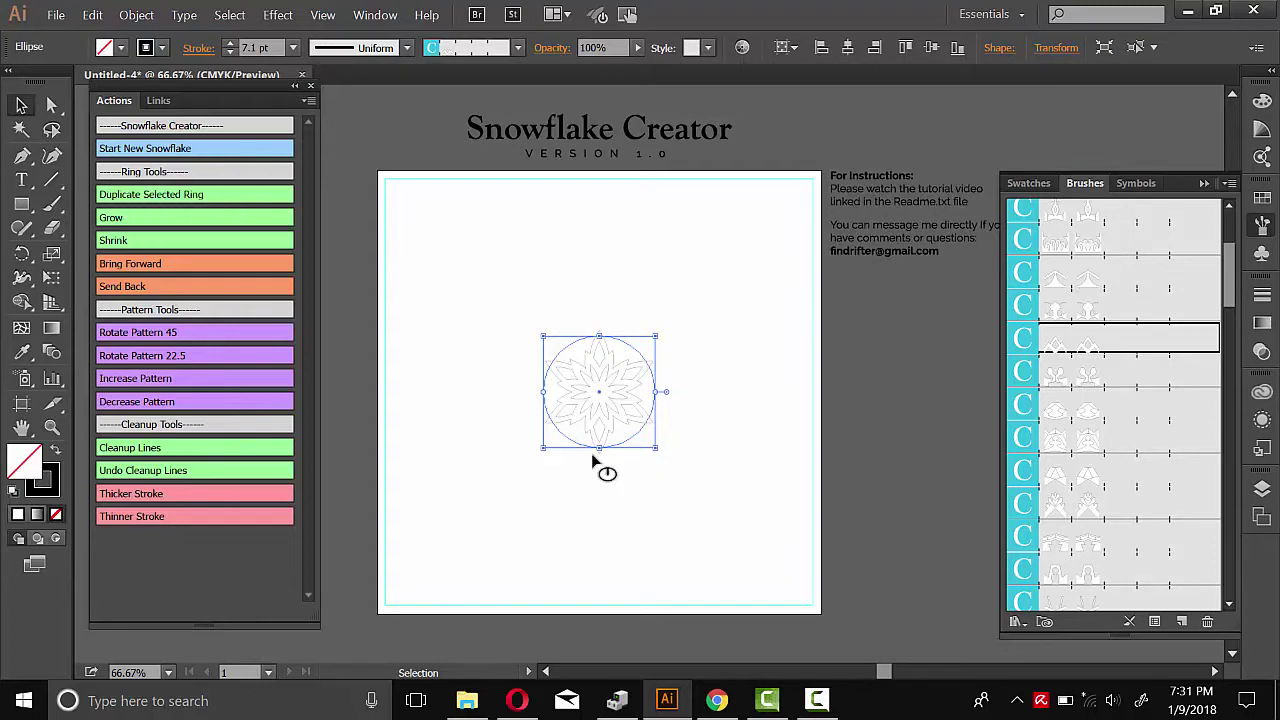
Step: Duplicate the ring, restyle it, rotate its pattern 45° and enlarge it several times
click(135, 197)
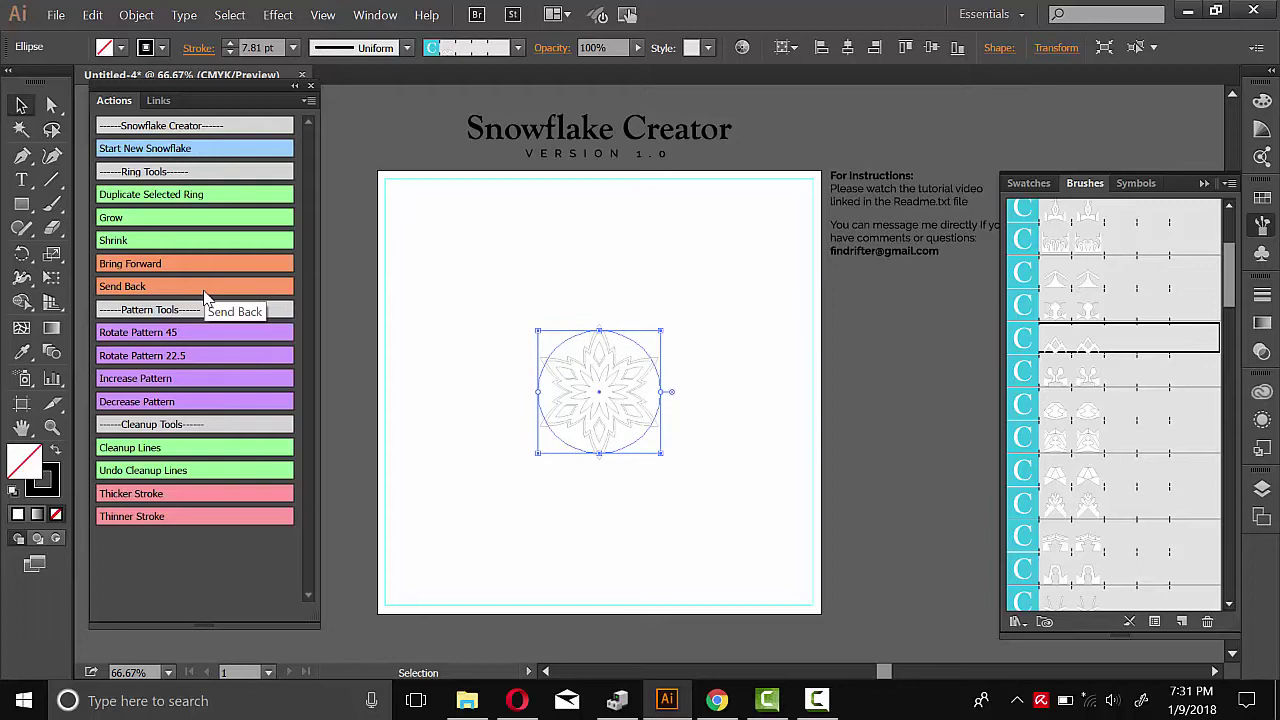
click(1060, 406)
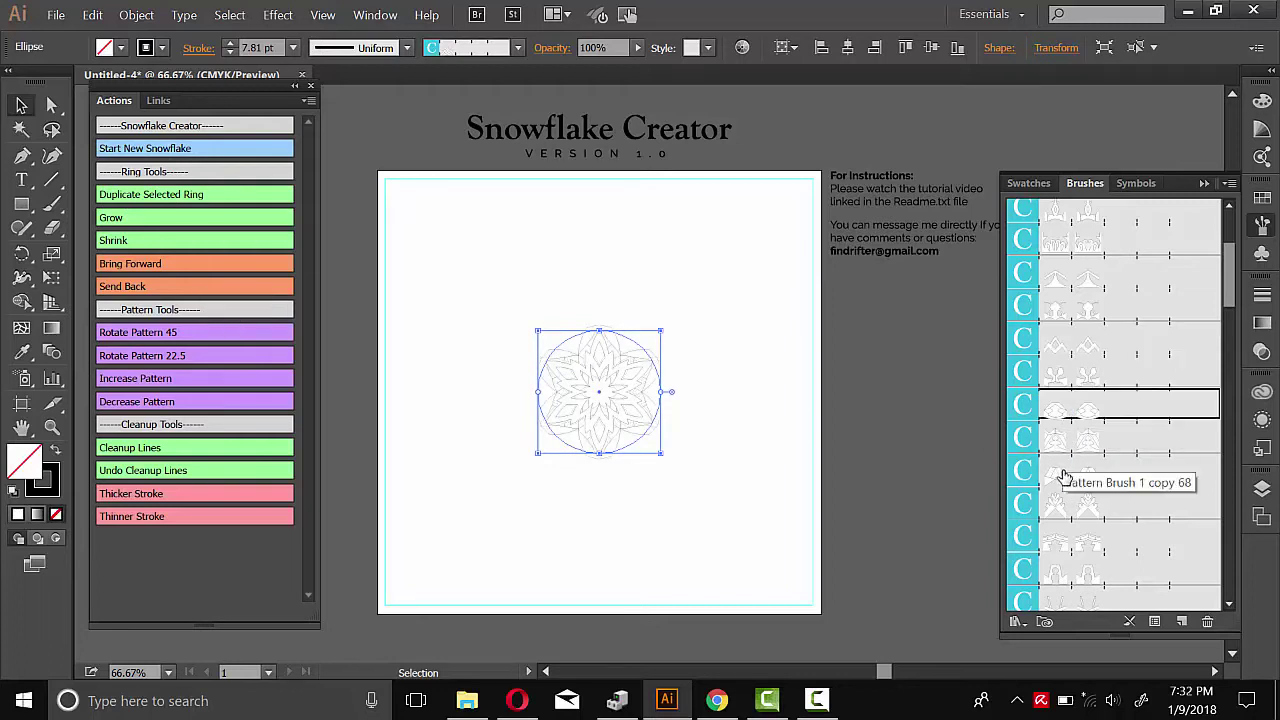
click(150, 336)
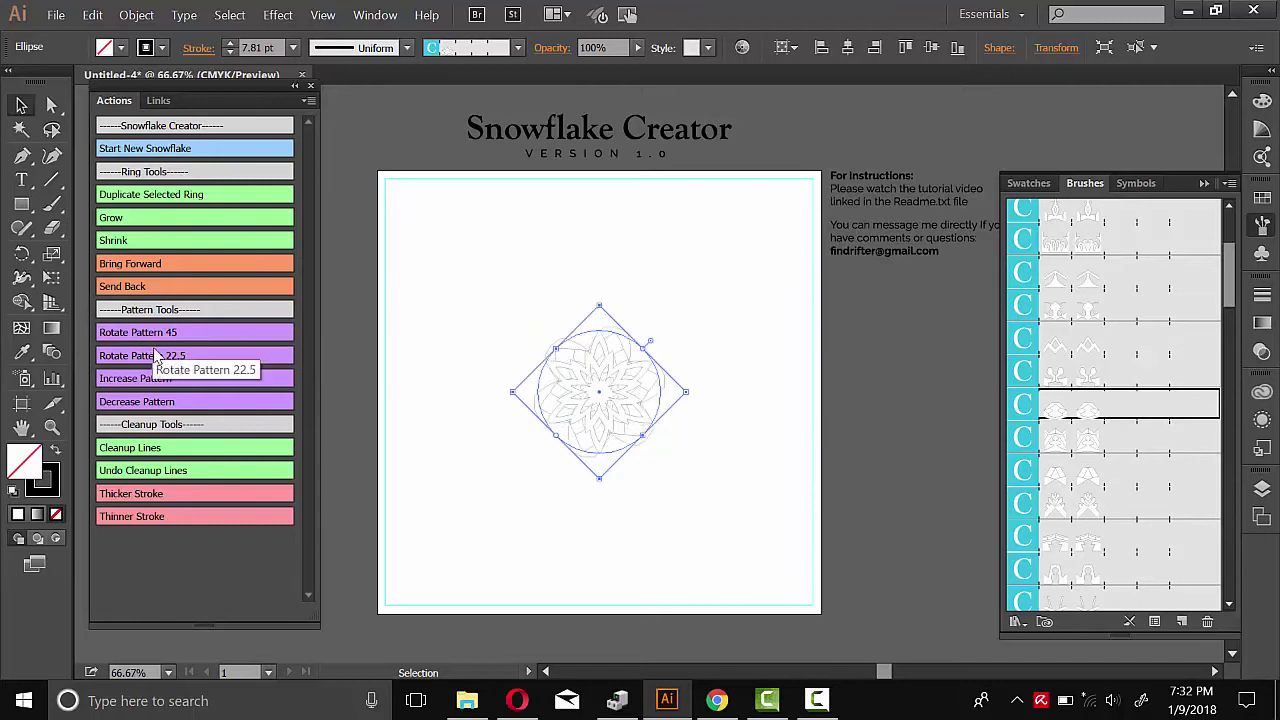
click(118, 220)
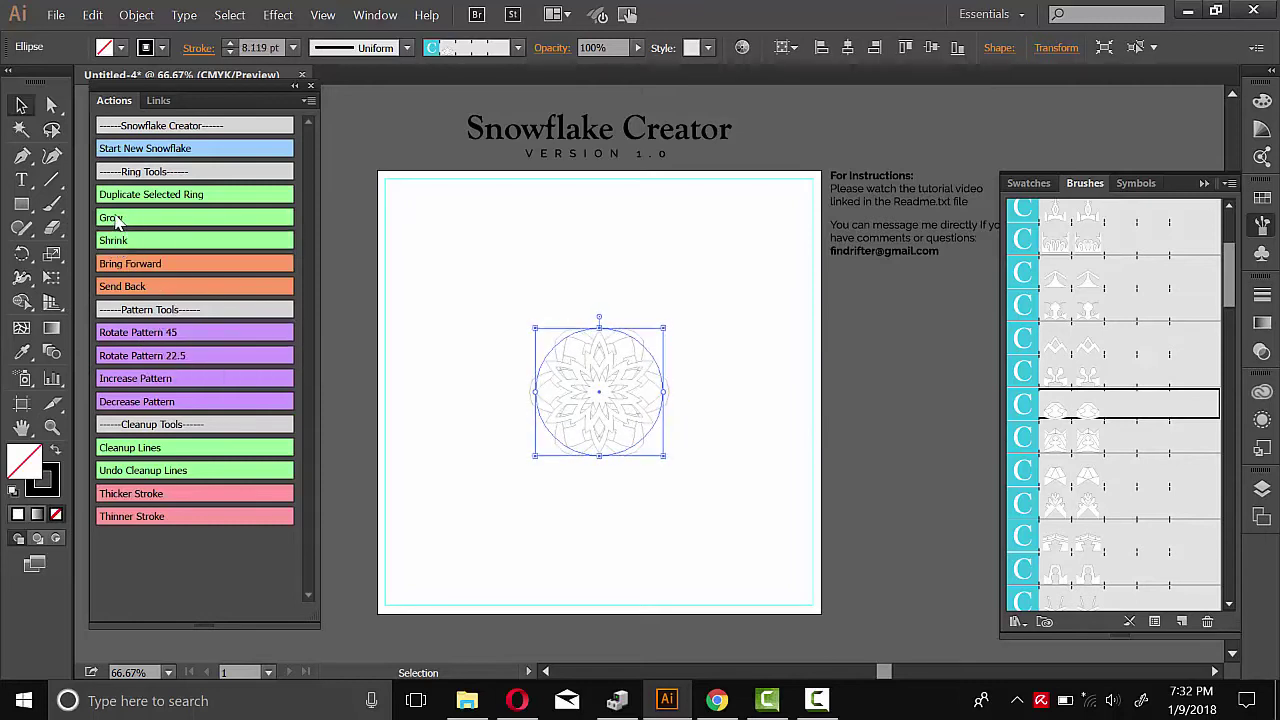
click(119, 222)
click(119, 225)
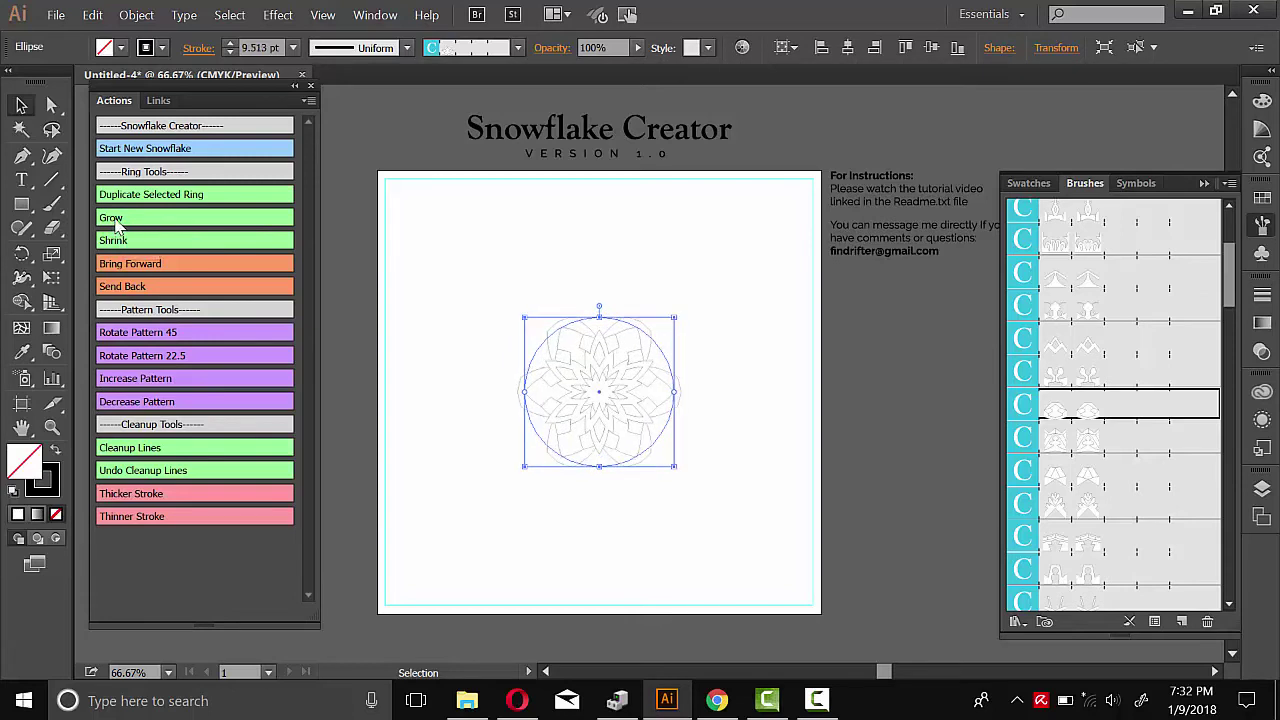
click(125, 217)
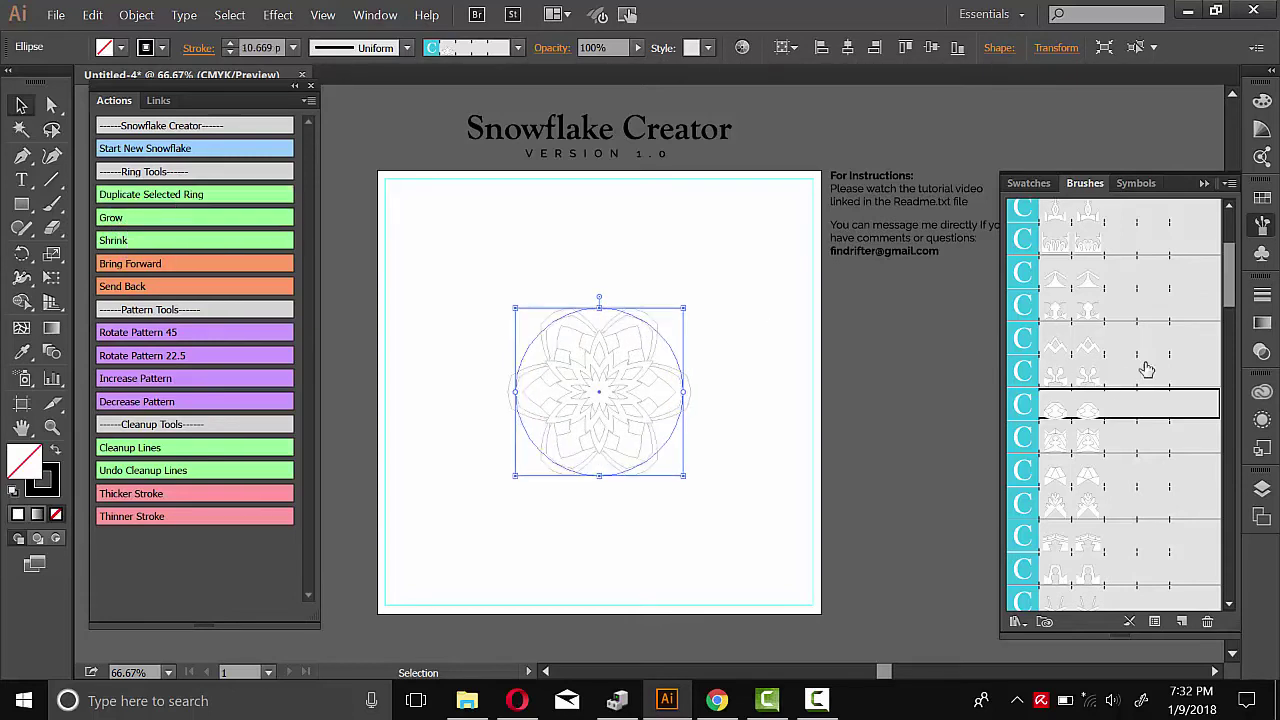
Step: Apply a hexagonal S-set pattern brush and send the ring behind the inner petals
scroll(1150, 360, down, 10)
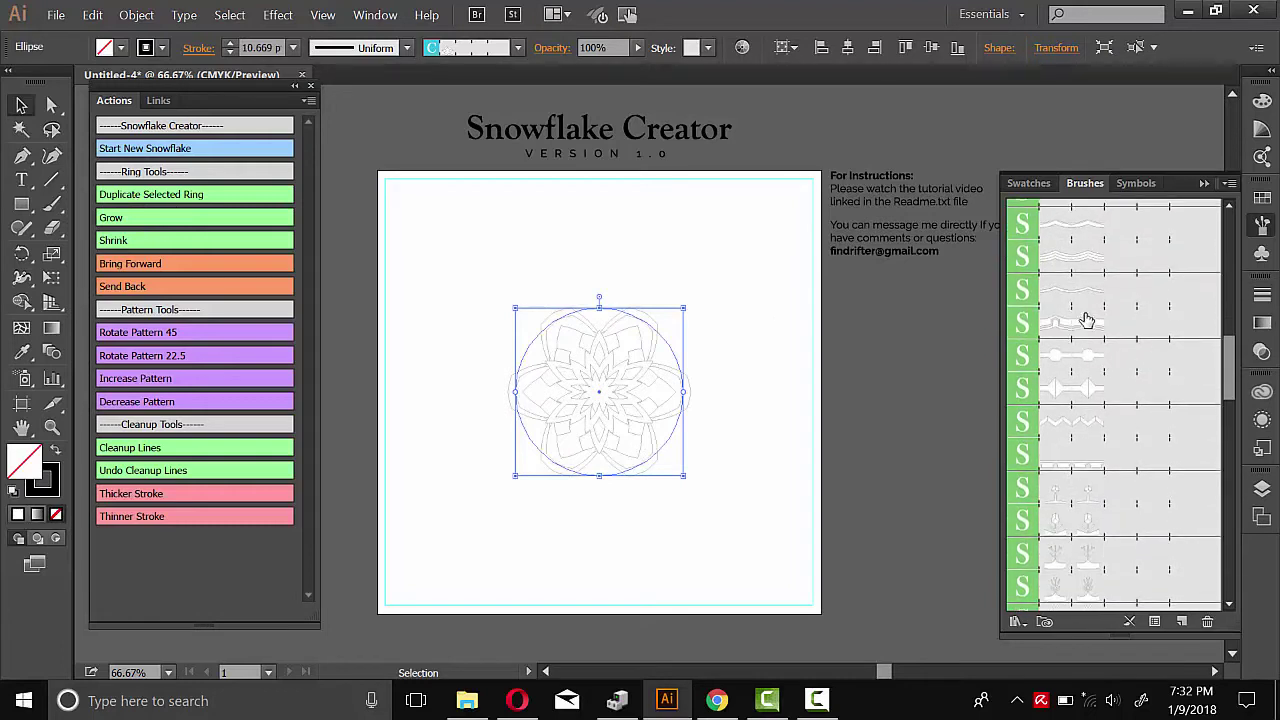
click(1087, 320)
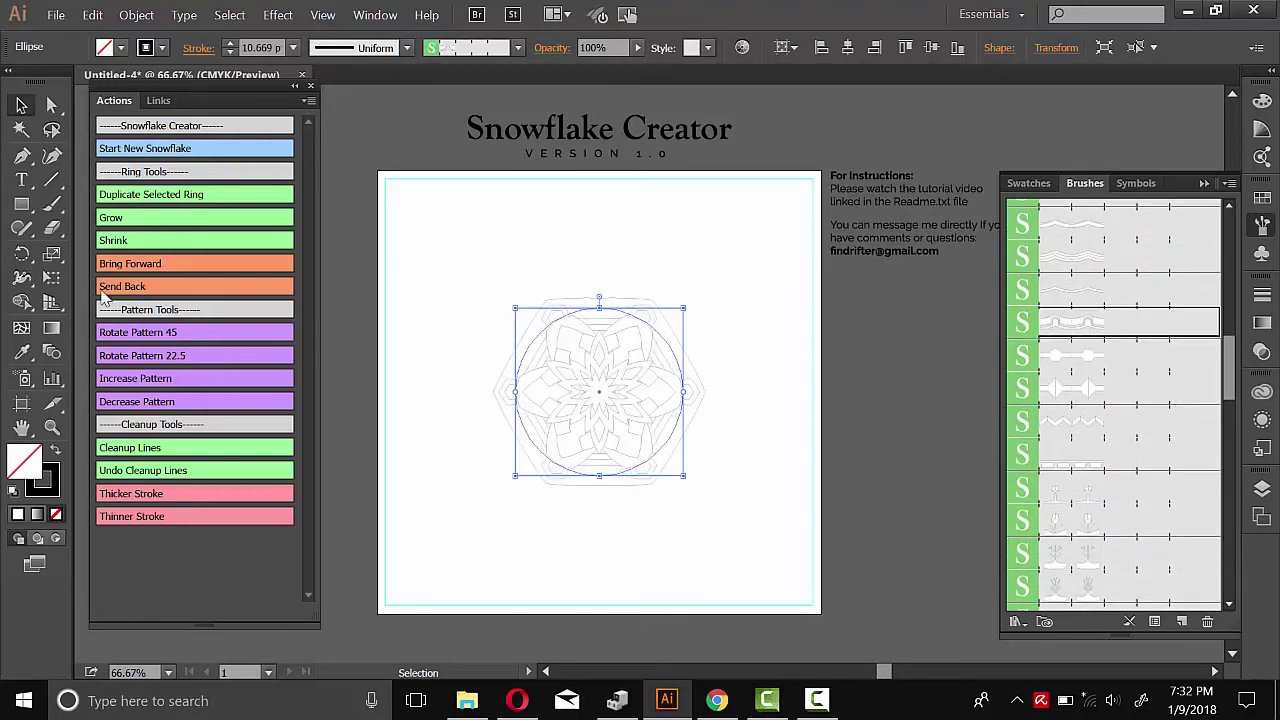
click(143, 265)
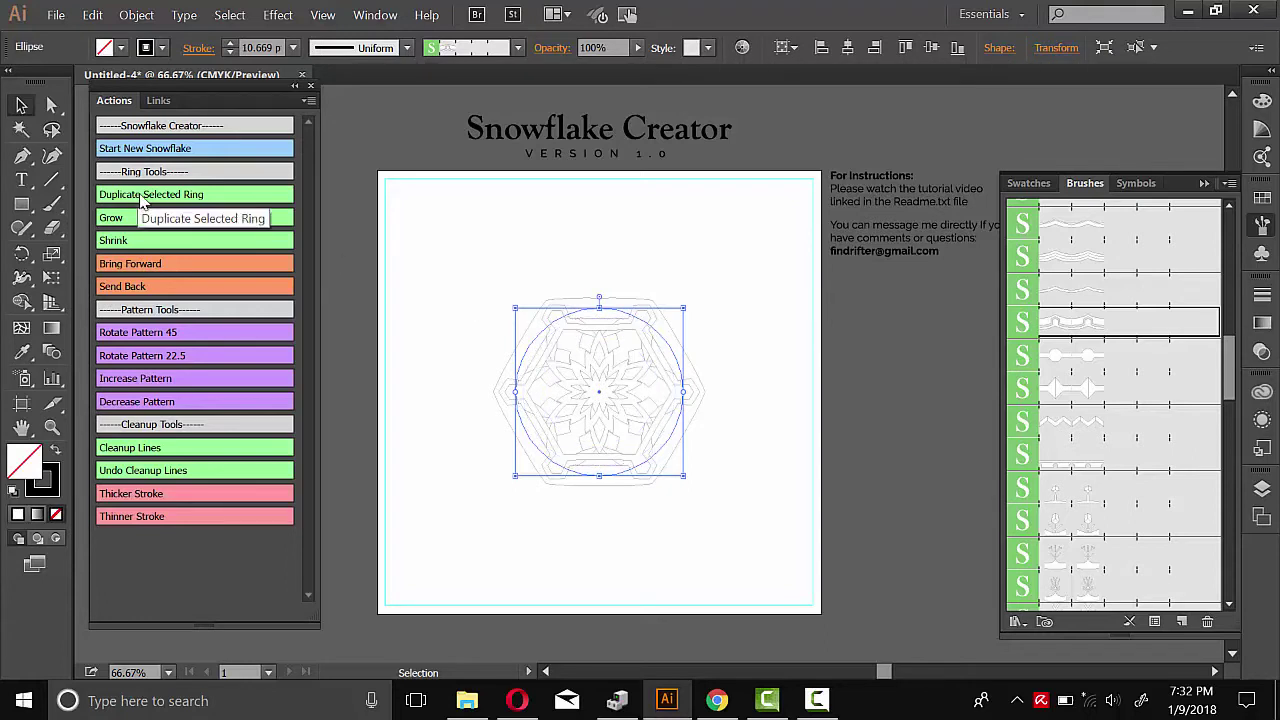
Step: Duplicate the ring larger, give it an arm pattern brush, grow it and rotate its pattern 45°
click(175, 196)
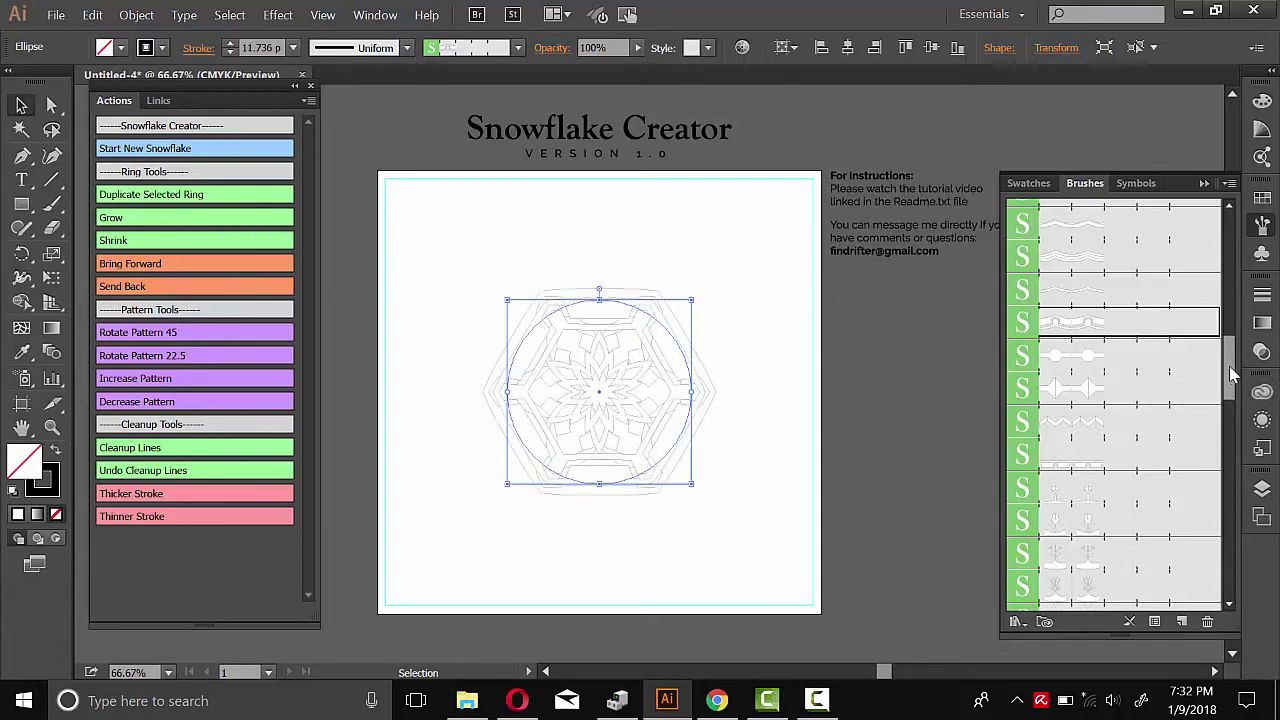
drag(1232, 372, 1230, 420)
scroll(1230, 420, down, 2)
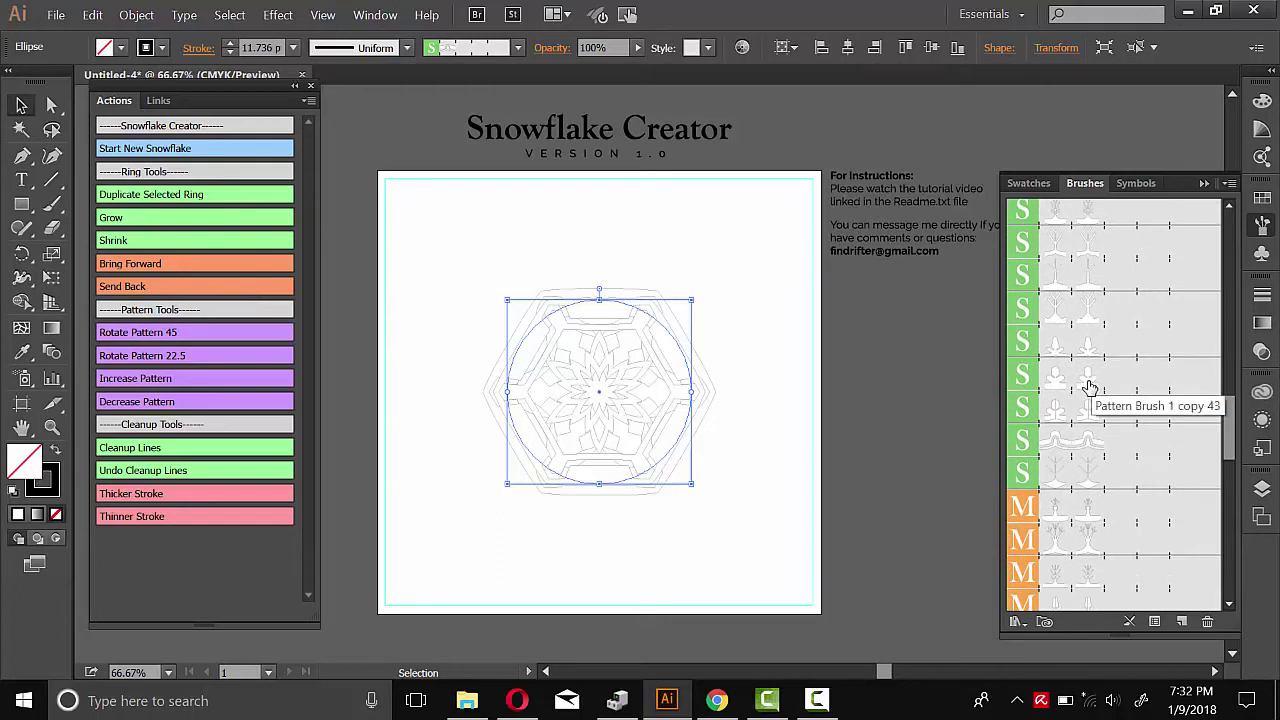
click(1088, 410)
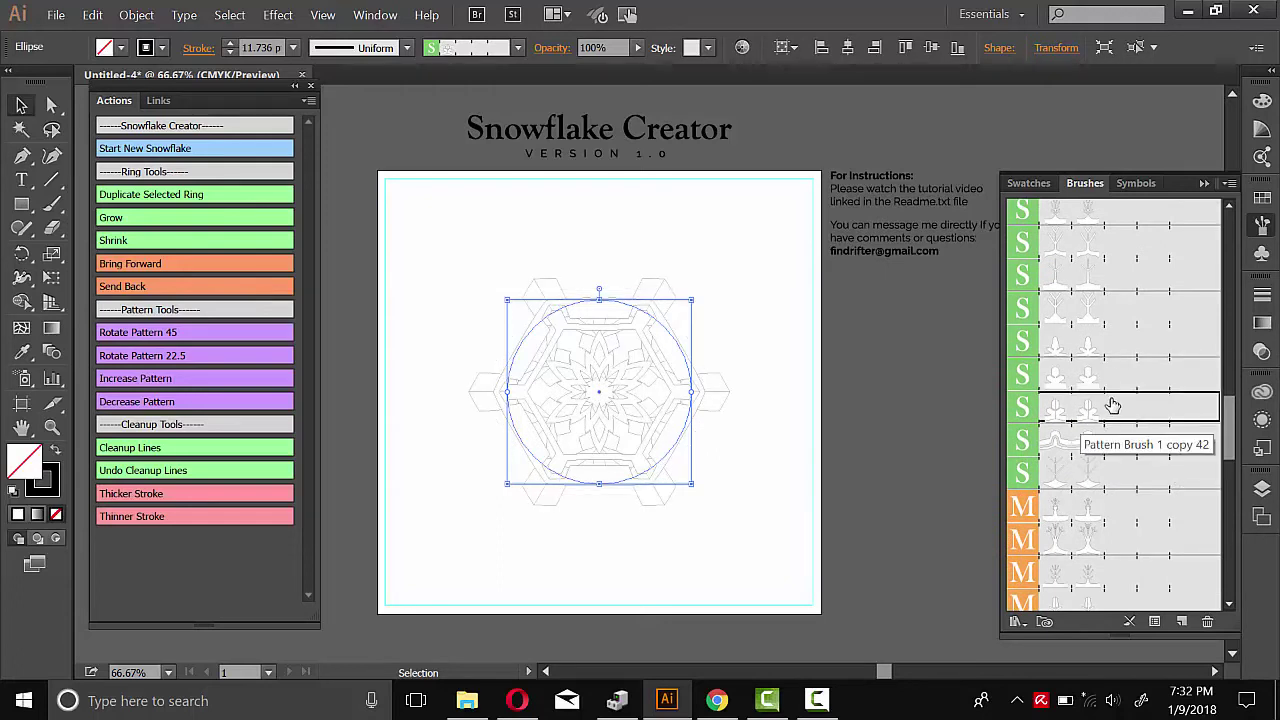
click(149, 222)
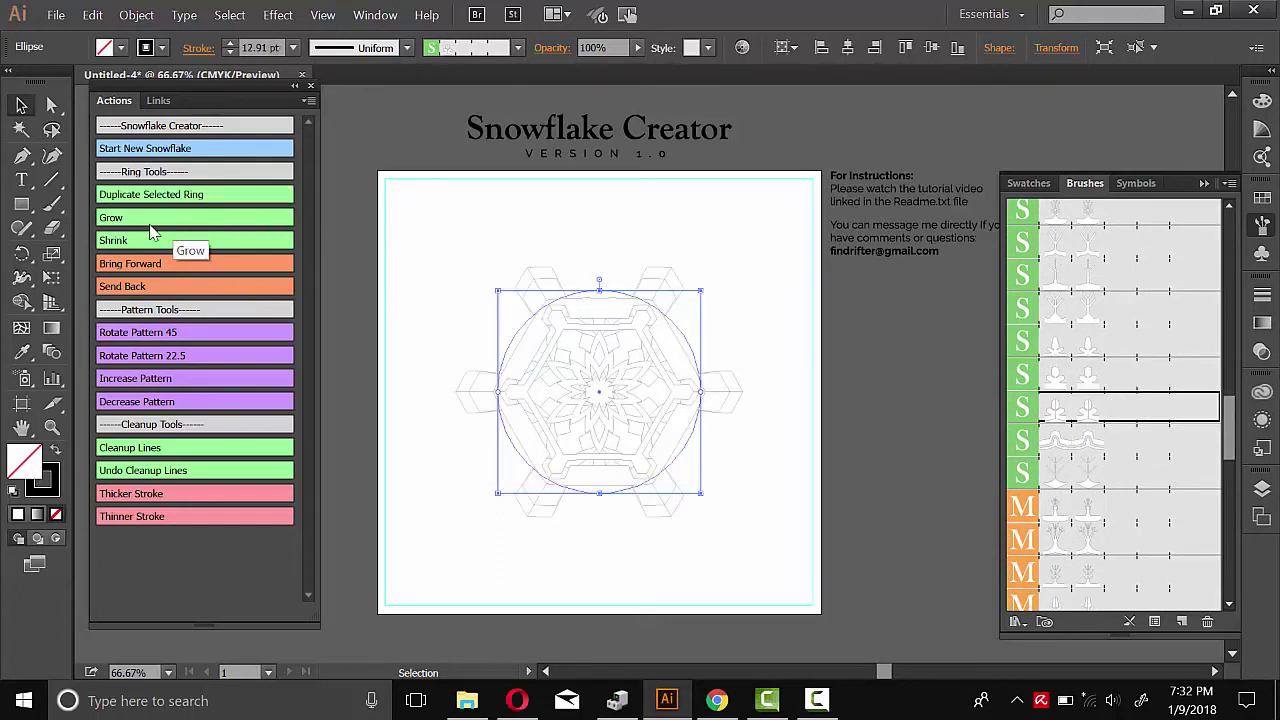
click(226, 335)
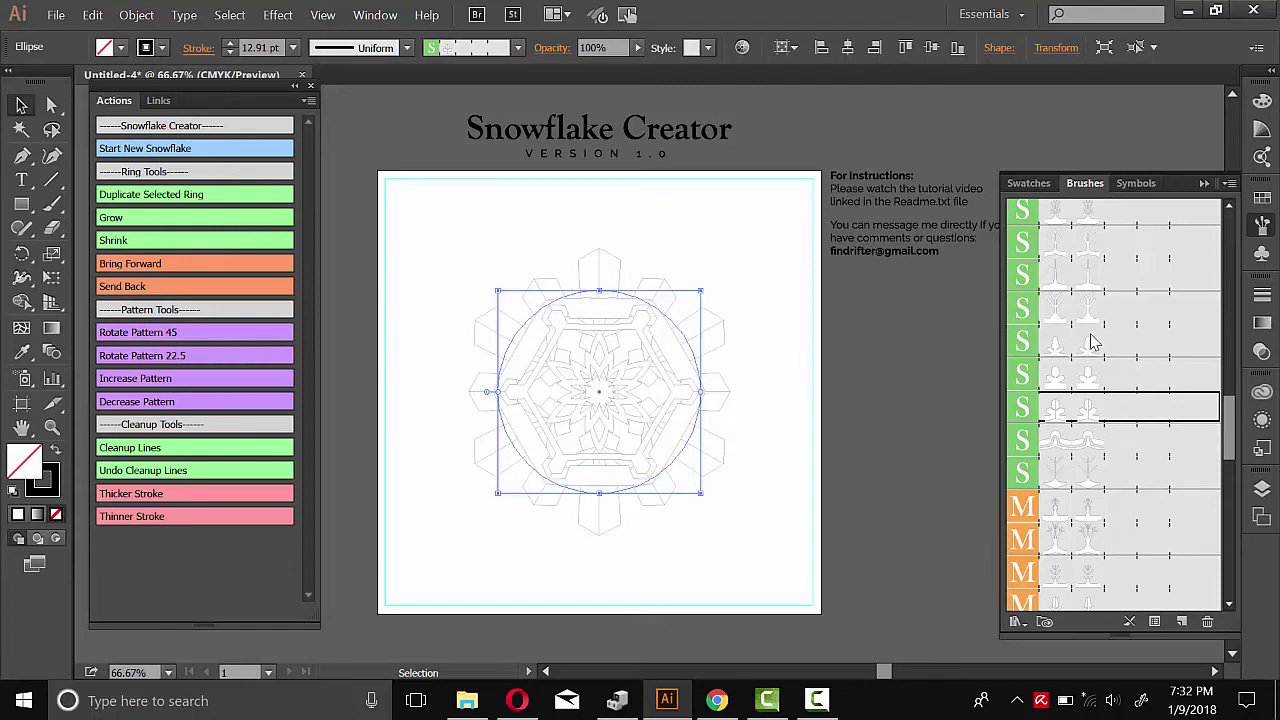
Step: Settle on a branched S-set arm brush and grow the outer ring three more times
scroll(1090, 320, up, 3)
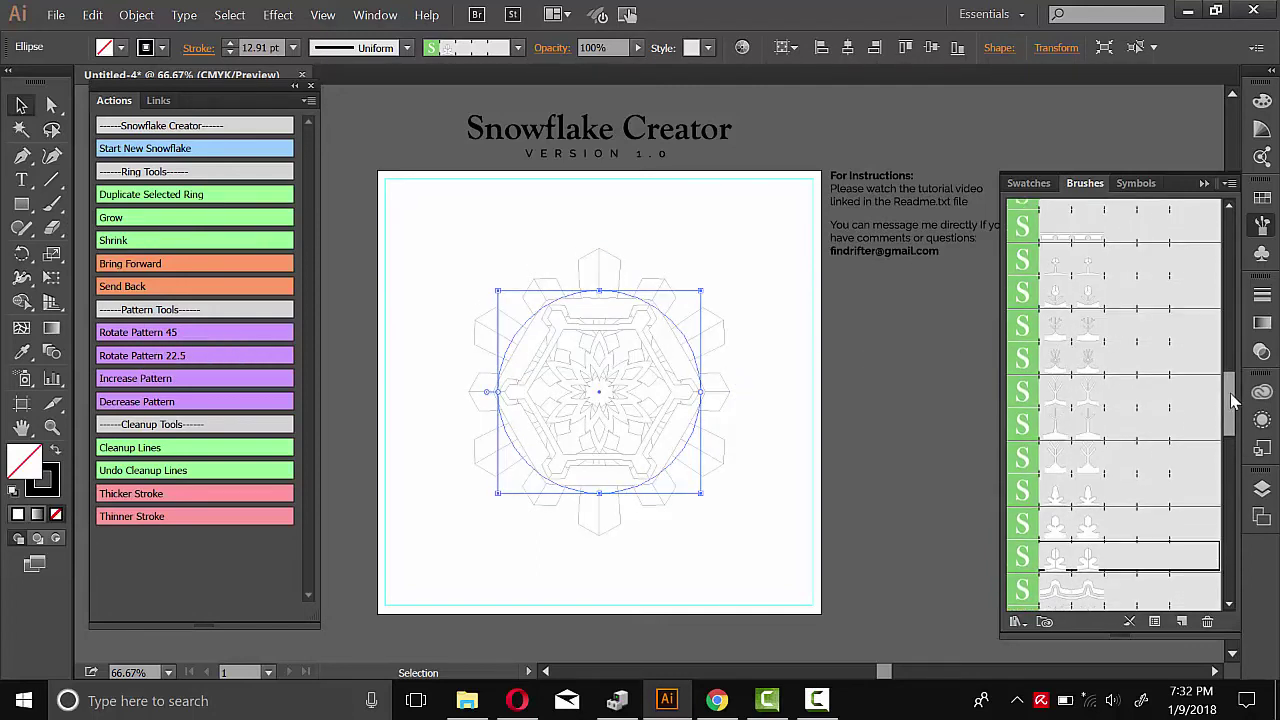
click(1078, 465)
click(1092, 337)
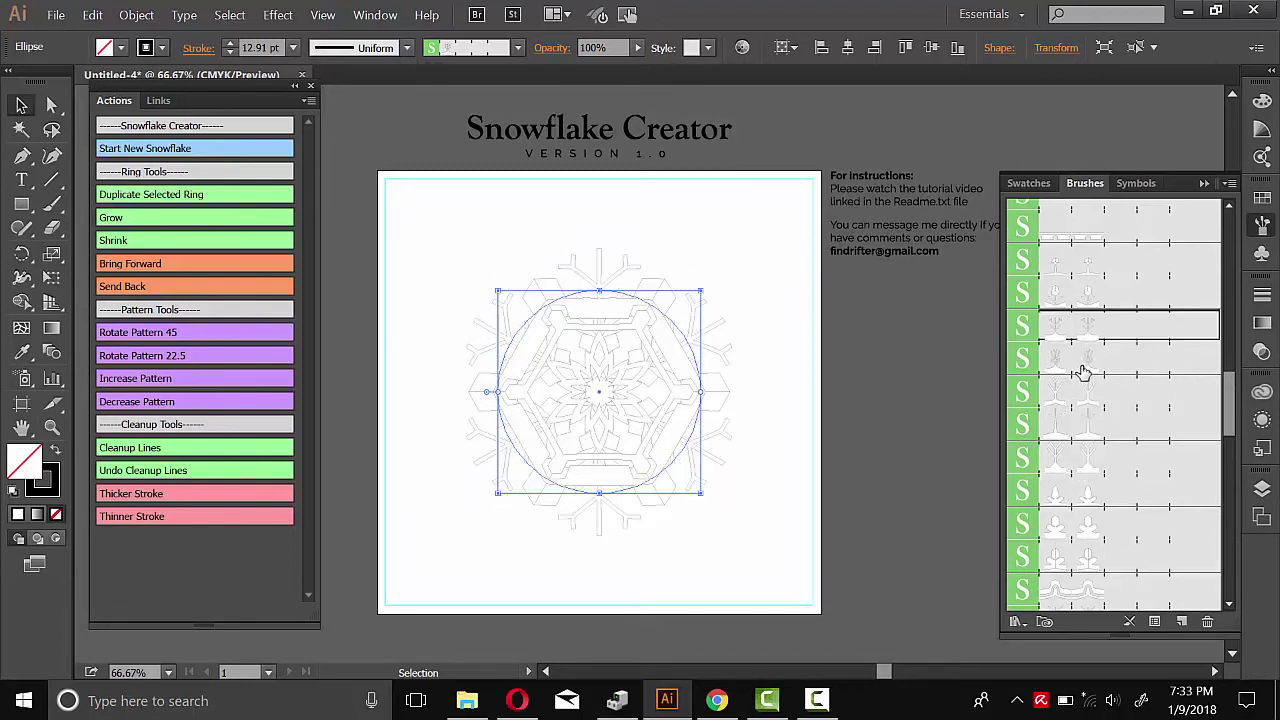
click(1088, 362)
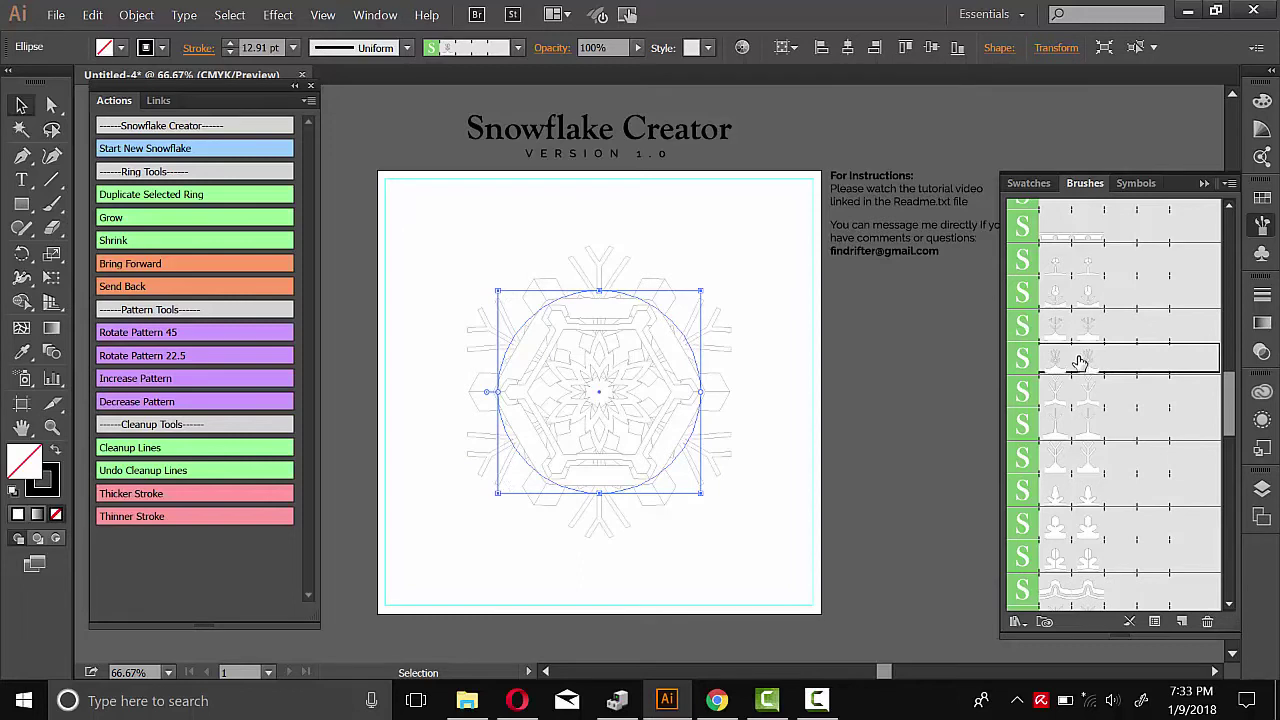
click(140, 228)
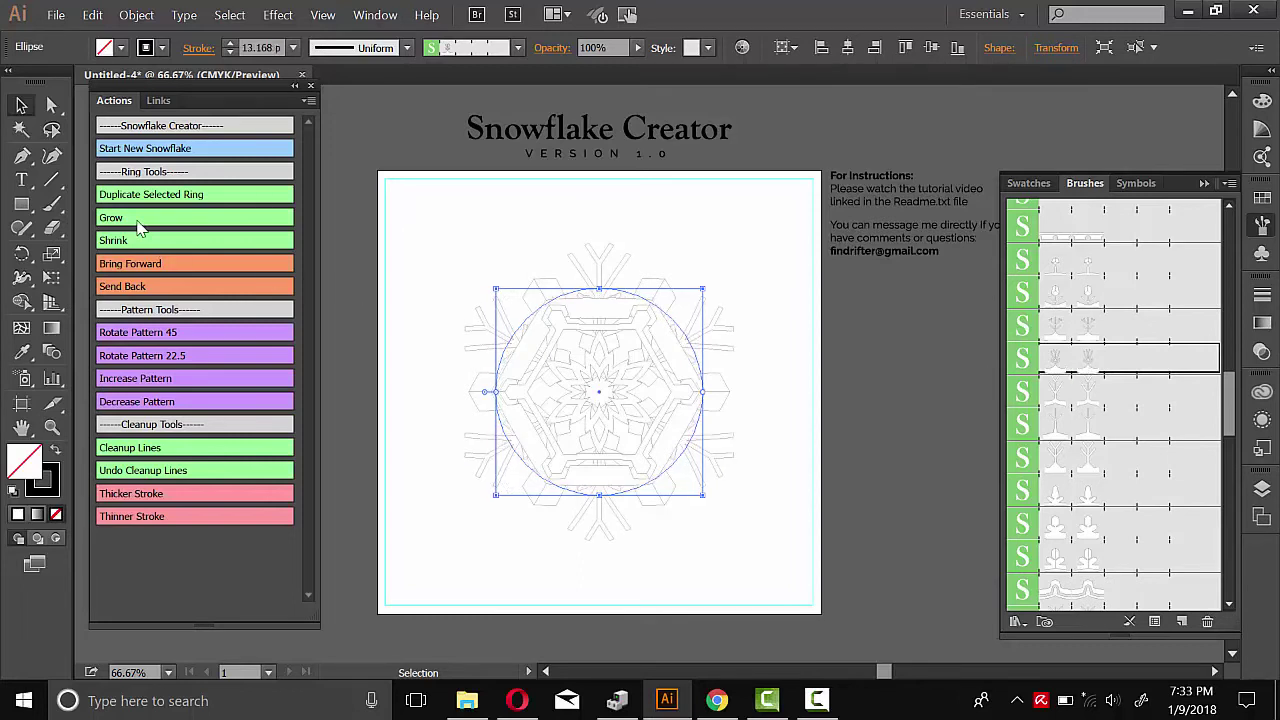
click(140, 228)
click(140, 228)
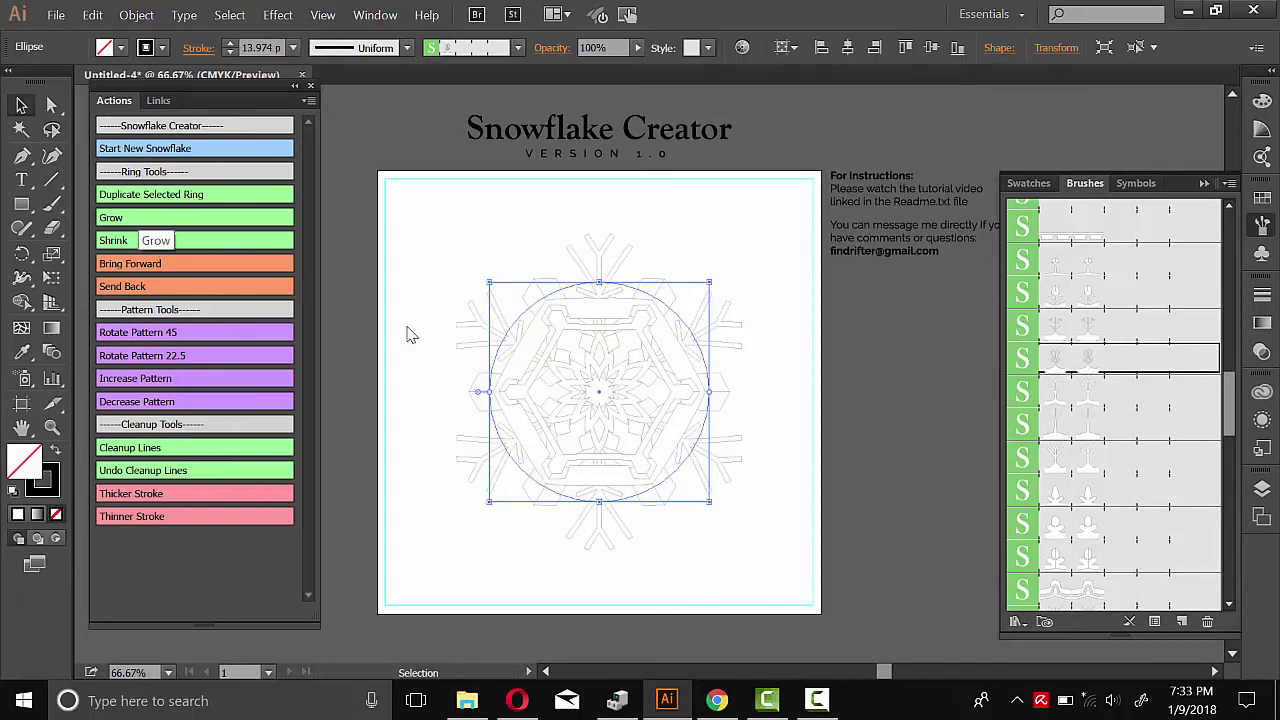
scroll(726, 408, down, 1)
scroll(723, 401, up, 1)
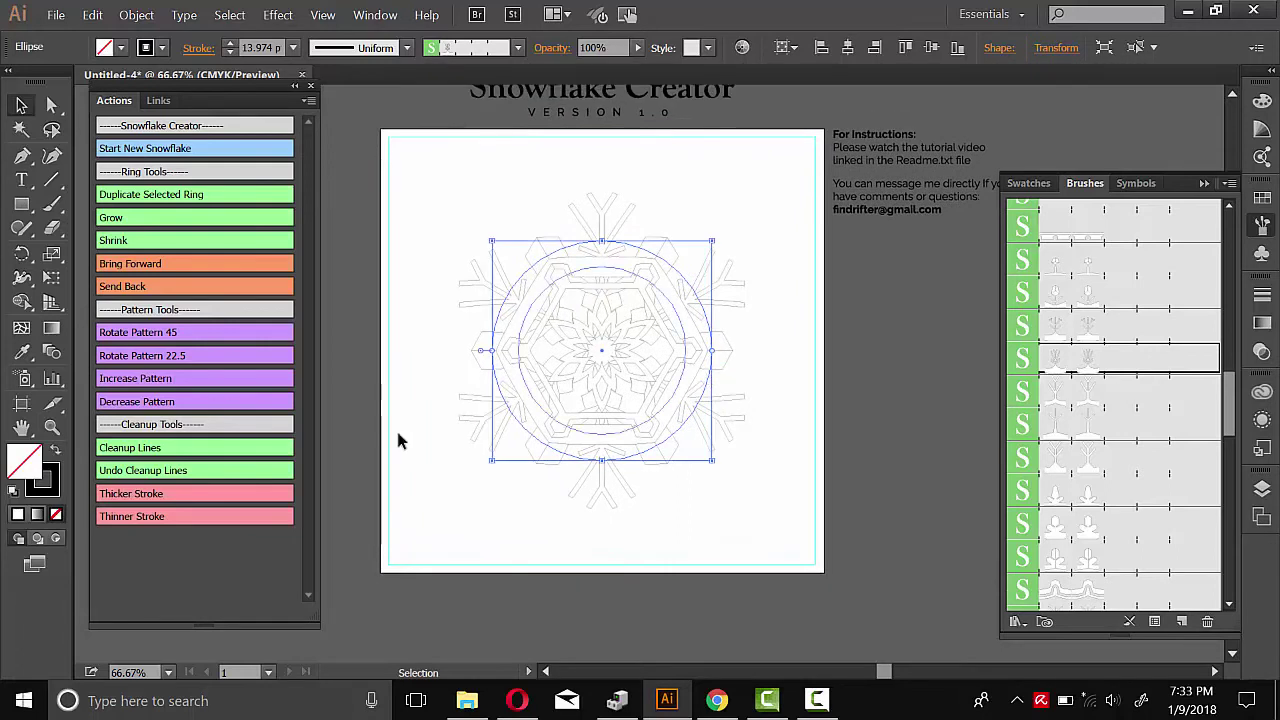
Step: Run Cleanup Lines to turn the rings into black outlined line art, then zoom in
click(143, 453)
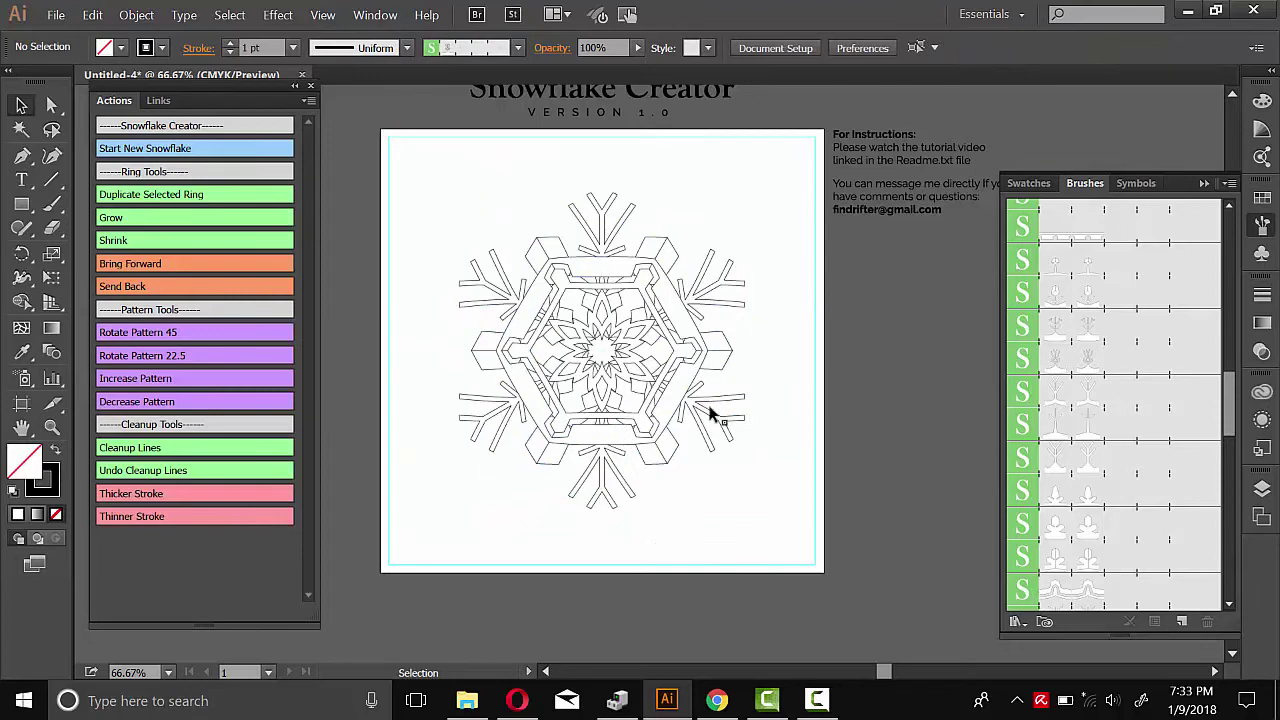
click(52, 427)
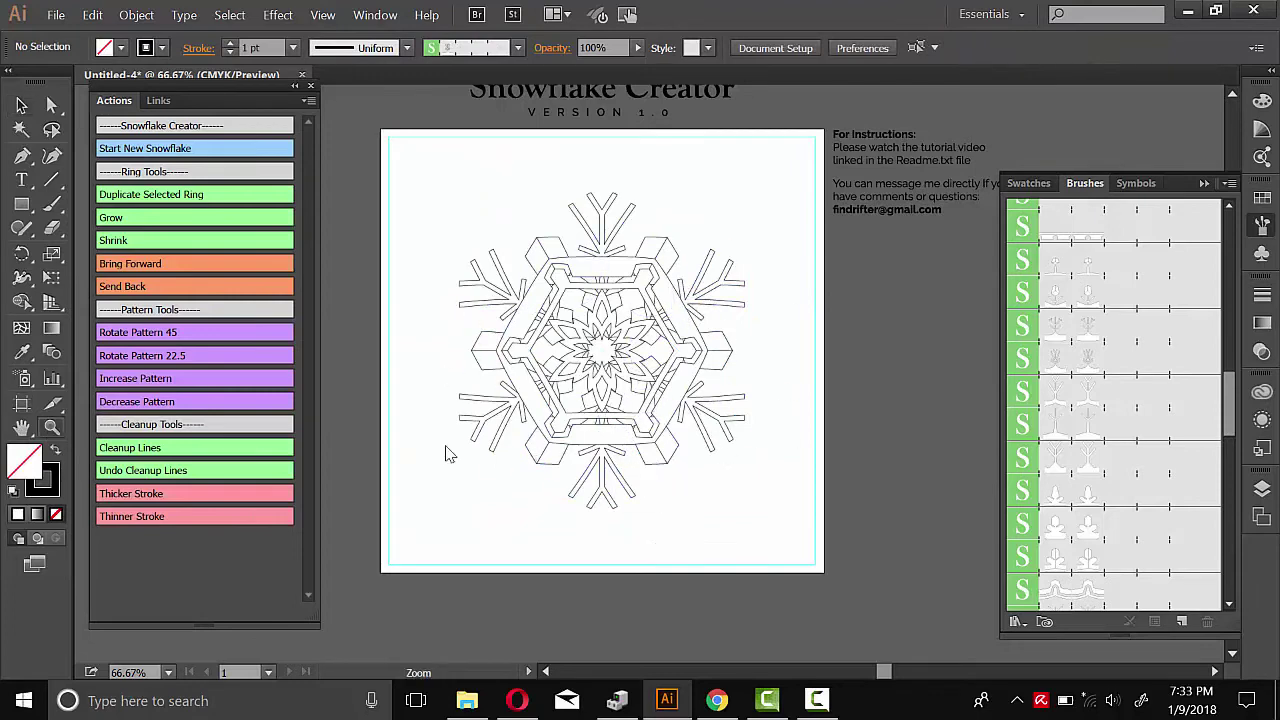
click(630, 380)
click(648, 374)
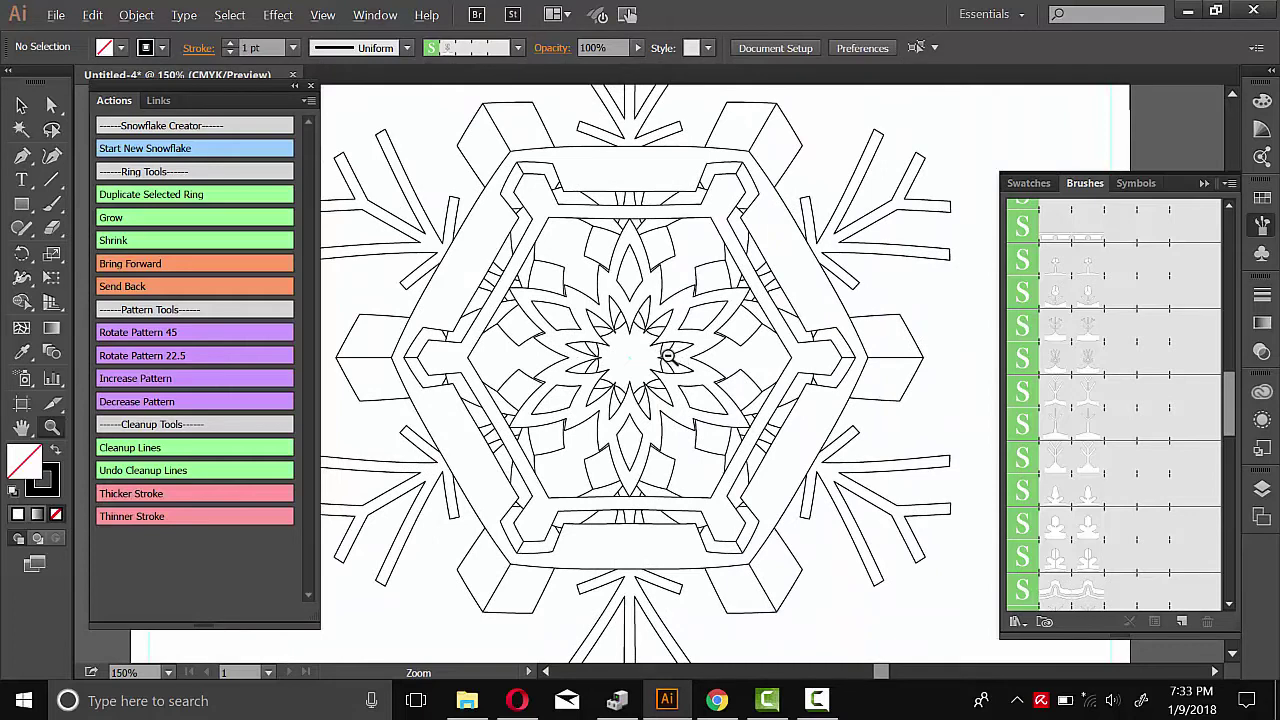
alt+click(665, 358)
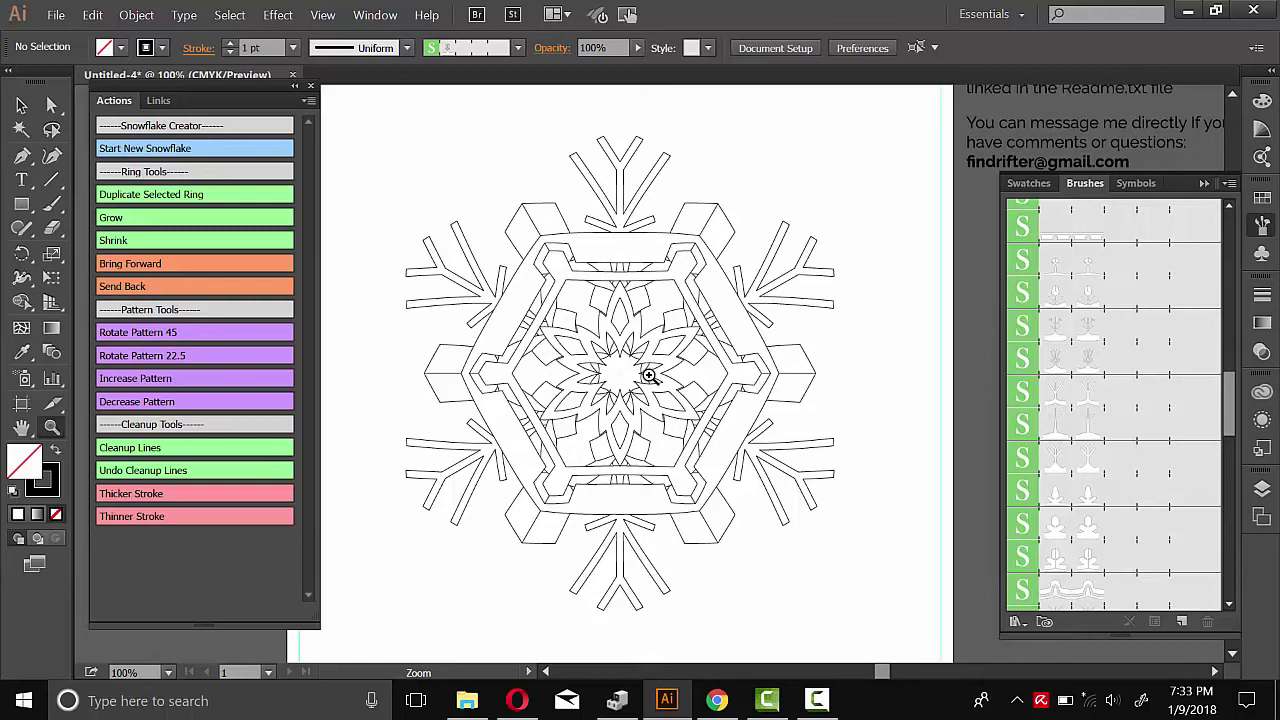
click(21, 104)
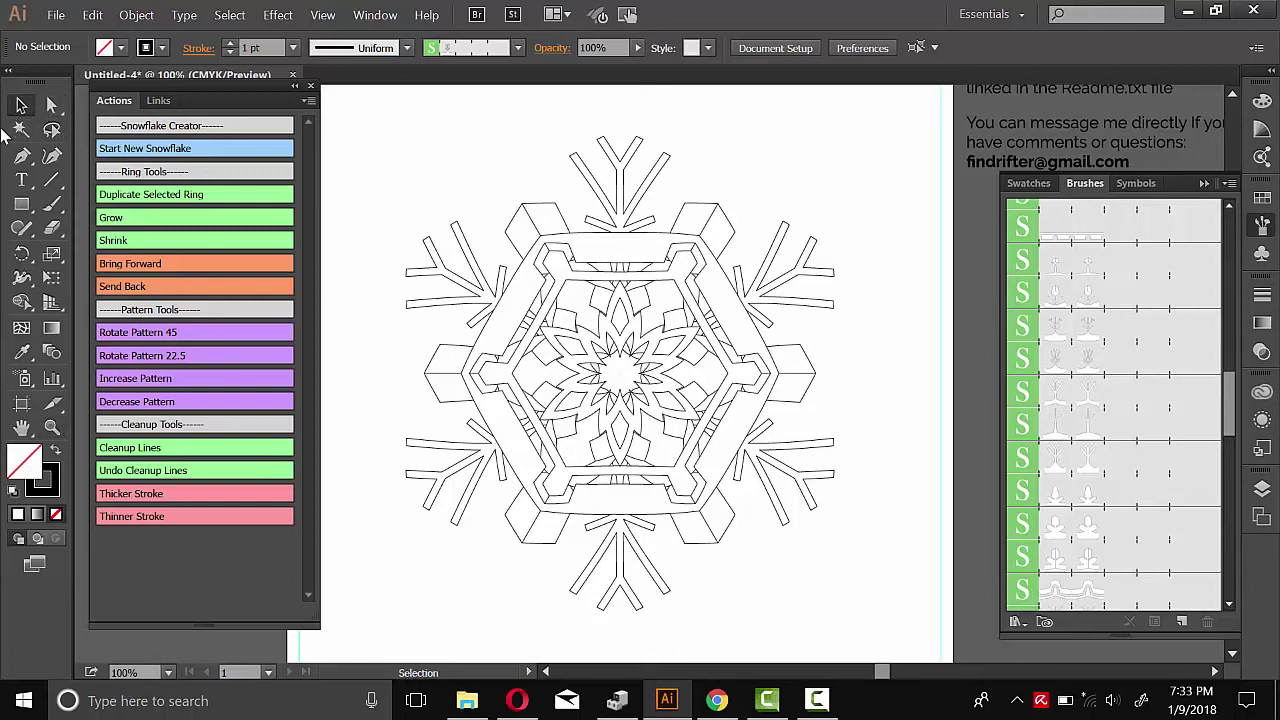
click(50, 428)
alt+click(625, 410)
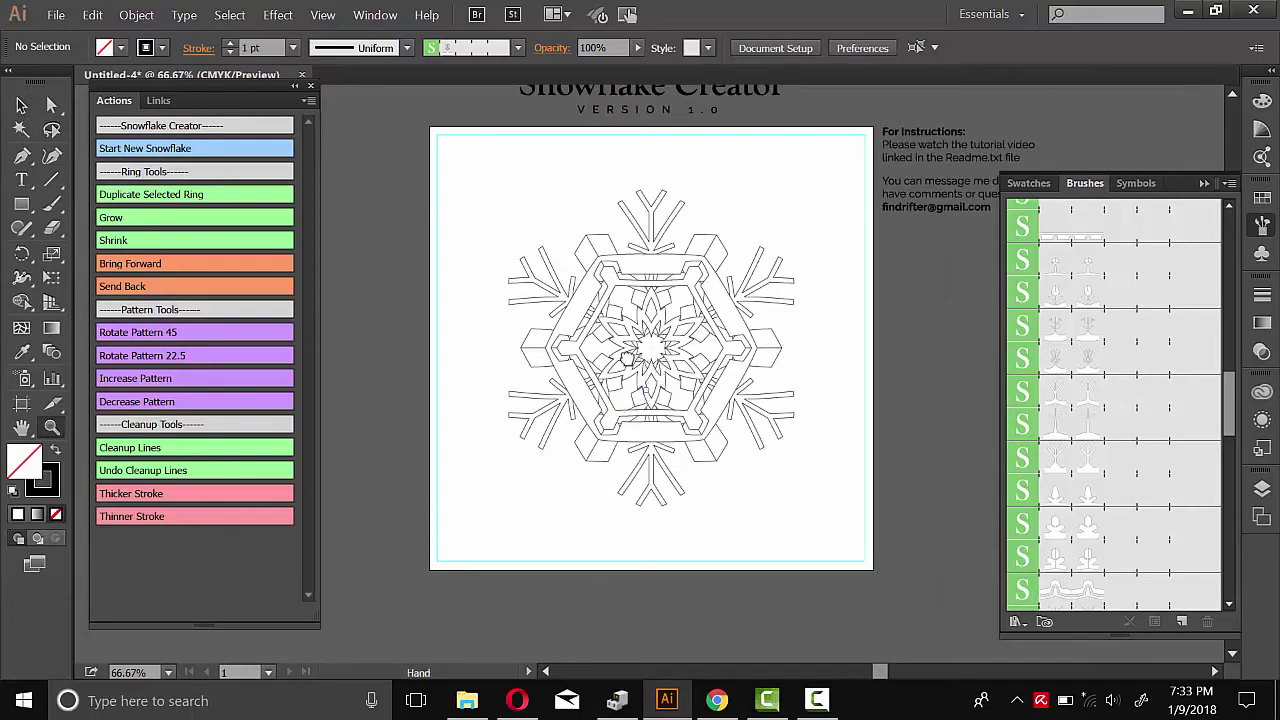
Step: Select the snowflake and scale it up to about 1000 × 1000 px to fill the artboard
key(v)
drag(431, 175, 770, 228)
drag(809, 146, 866, 143)
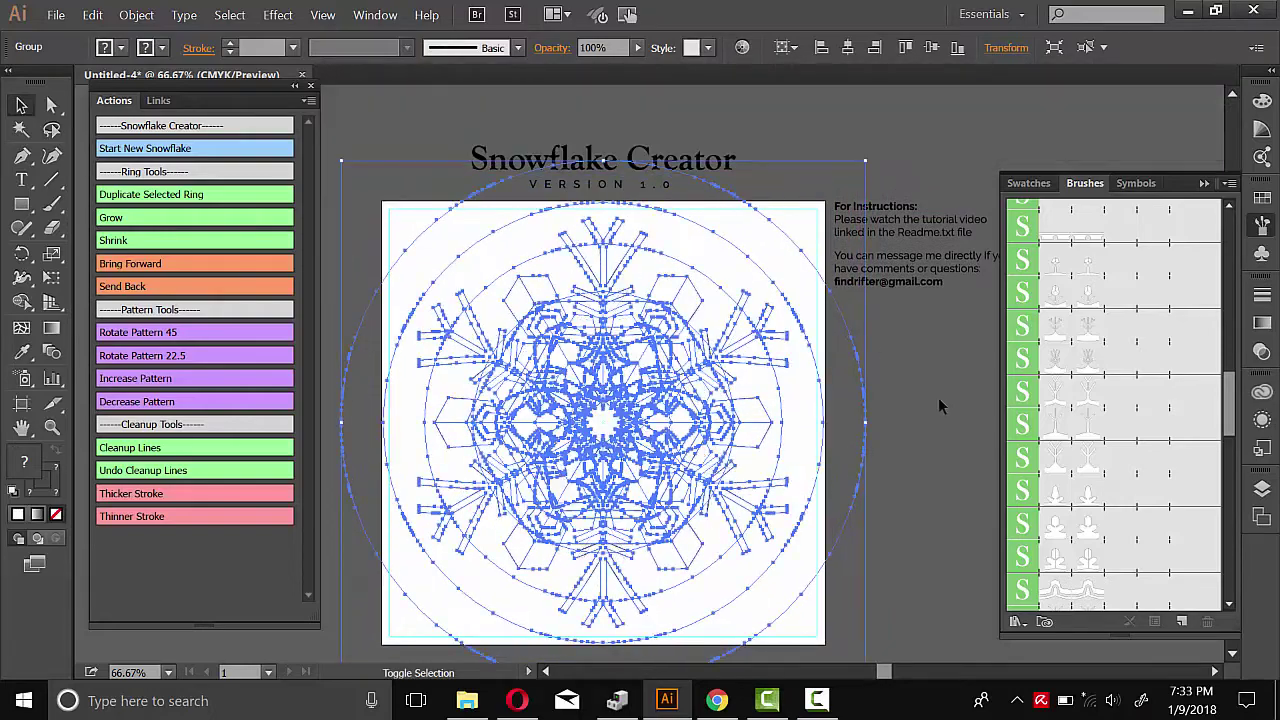
click(939, 432)
scroll(752, 573, down, 2)
Step: Reselect the snowflake and give all its lines a 2 pt stroke weight
drag(740, 562, 443, 232)
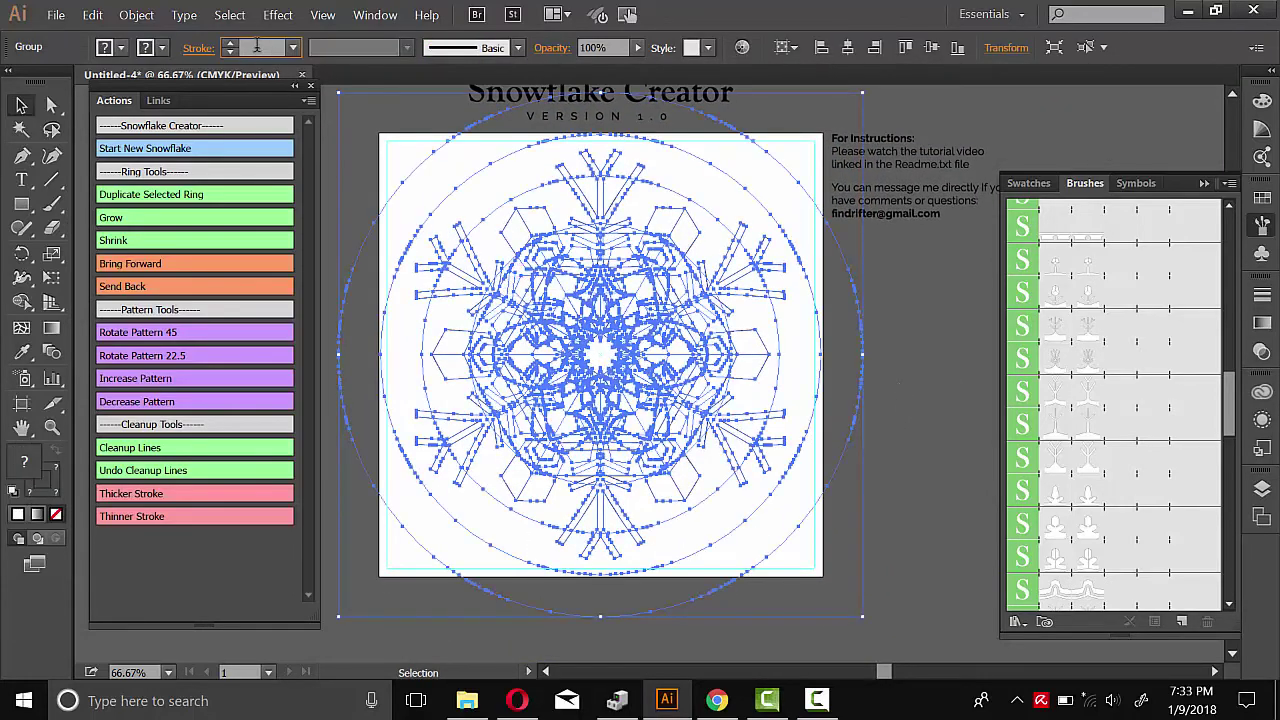
key(Return)
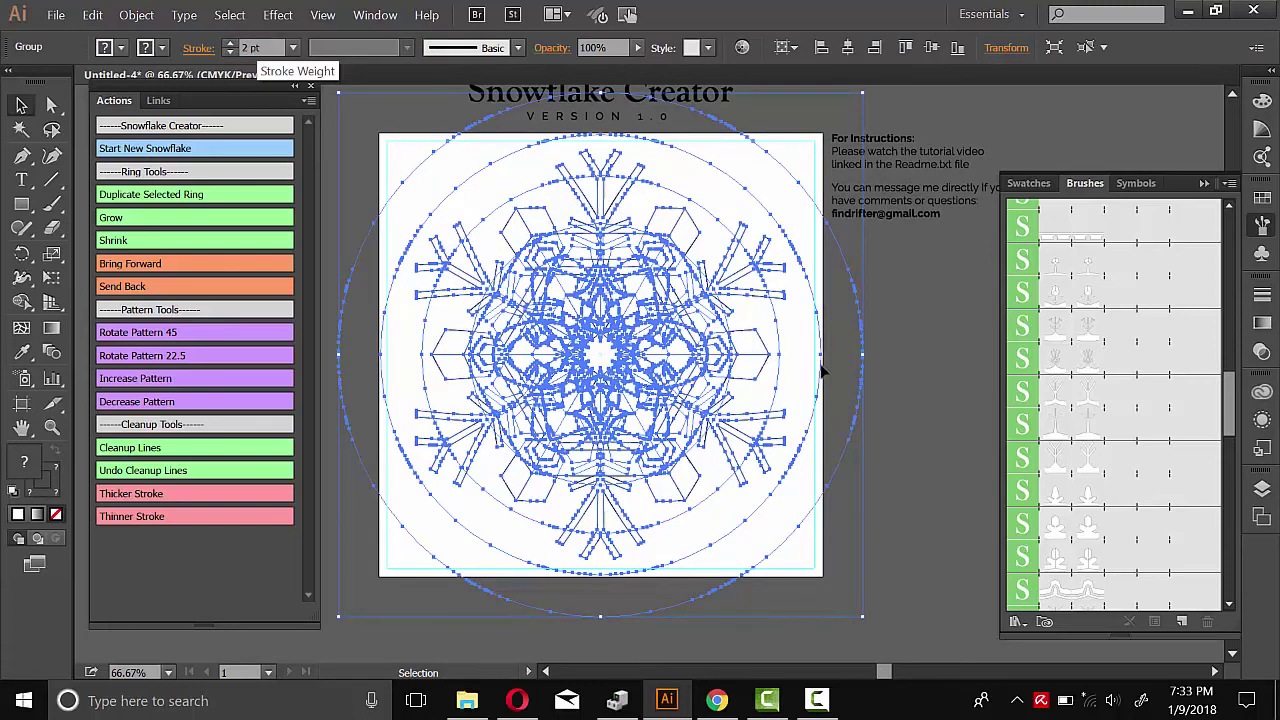
click(914, 477)
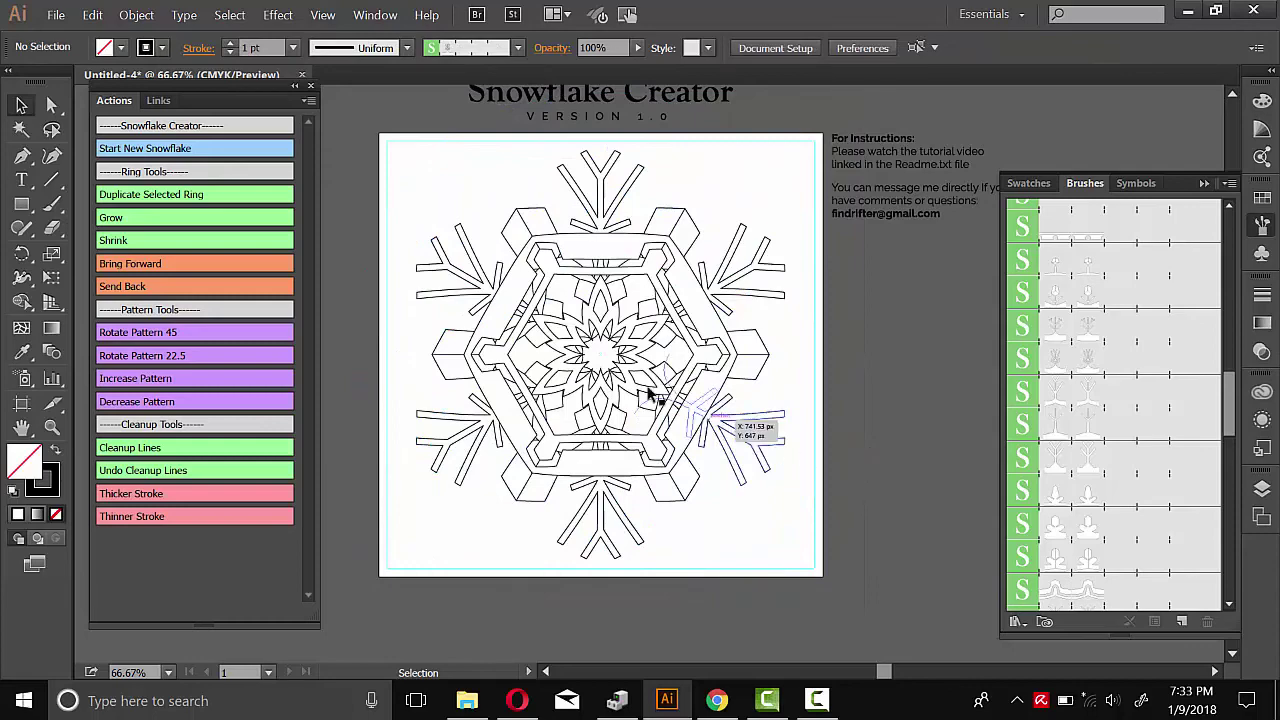
Step: Export the artboard with Save for Web as a 60%-quality JPEG at 2500 × 2500 px
click(56, 14)
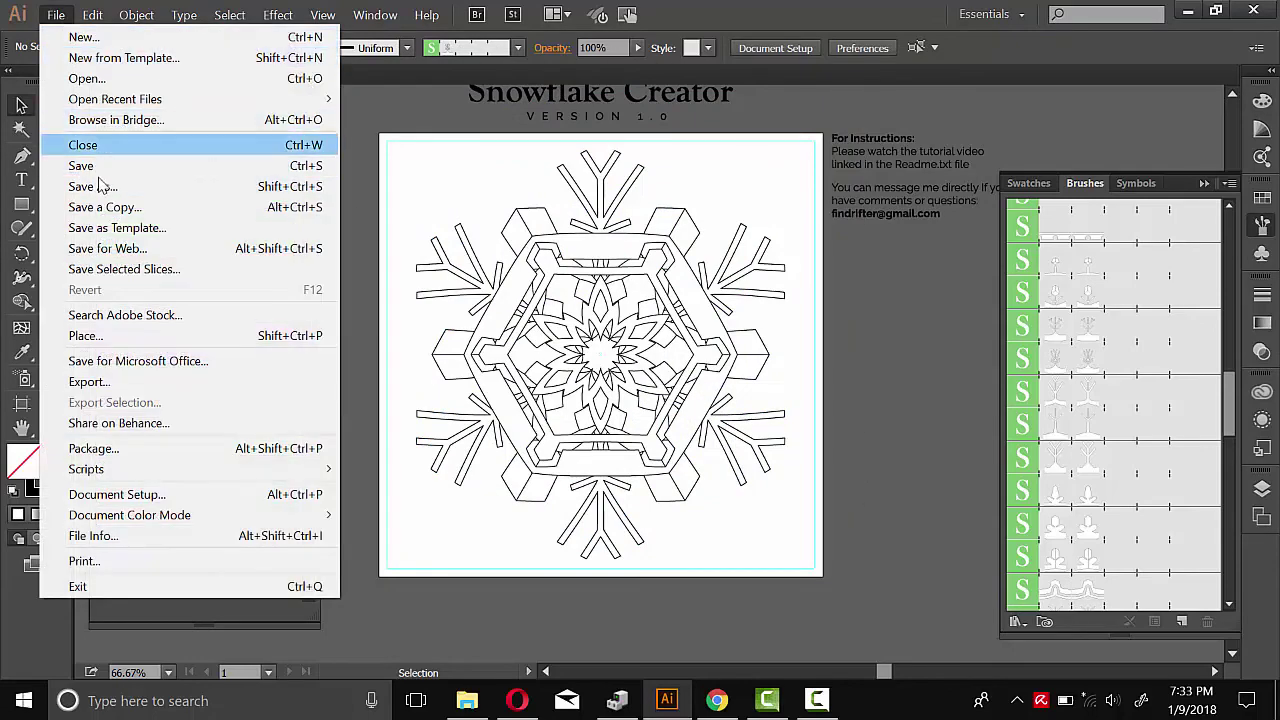
click(104, 248)
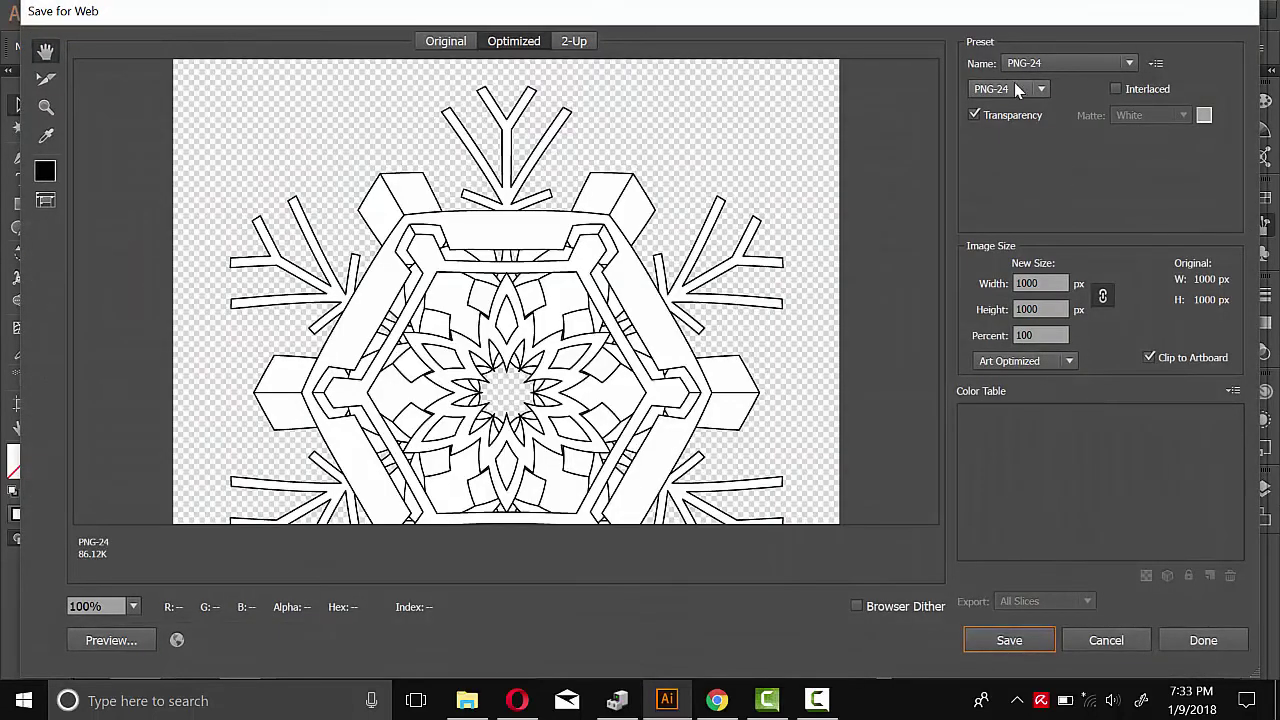
click(1037, 92)
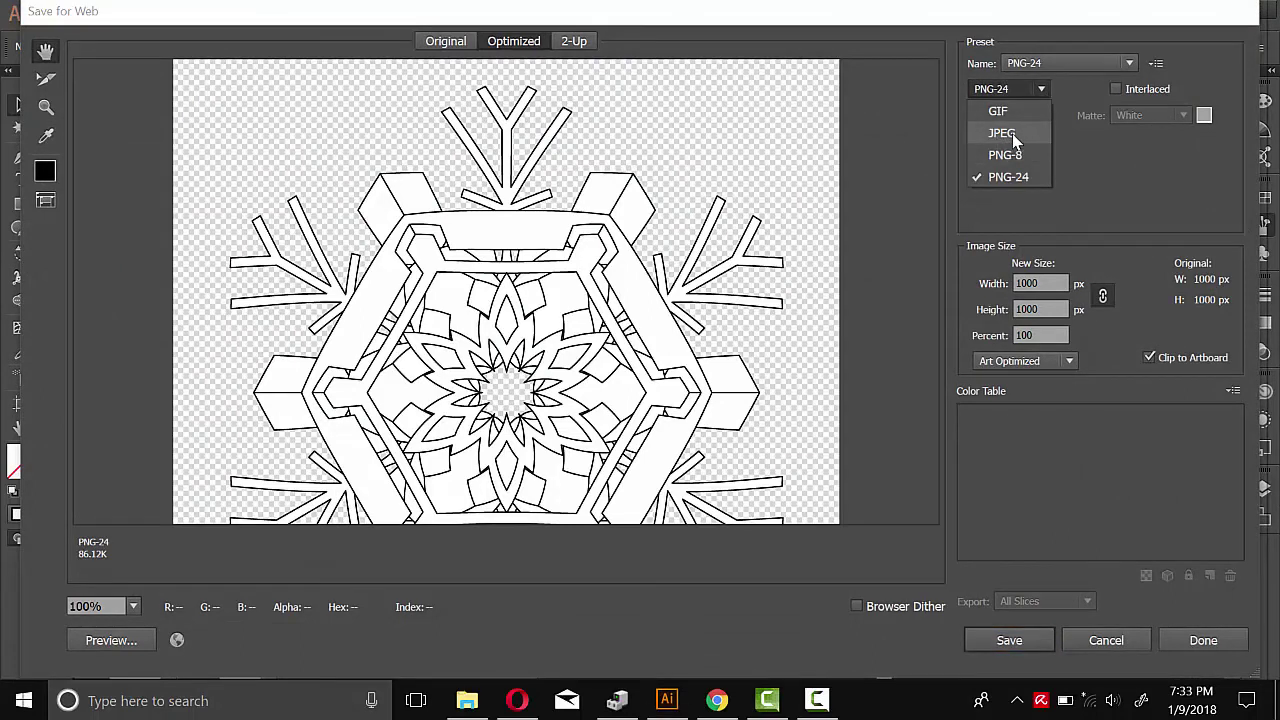
click(1008, 136)
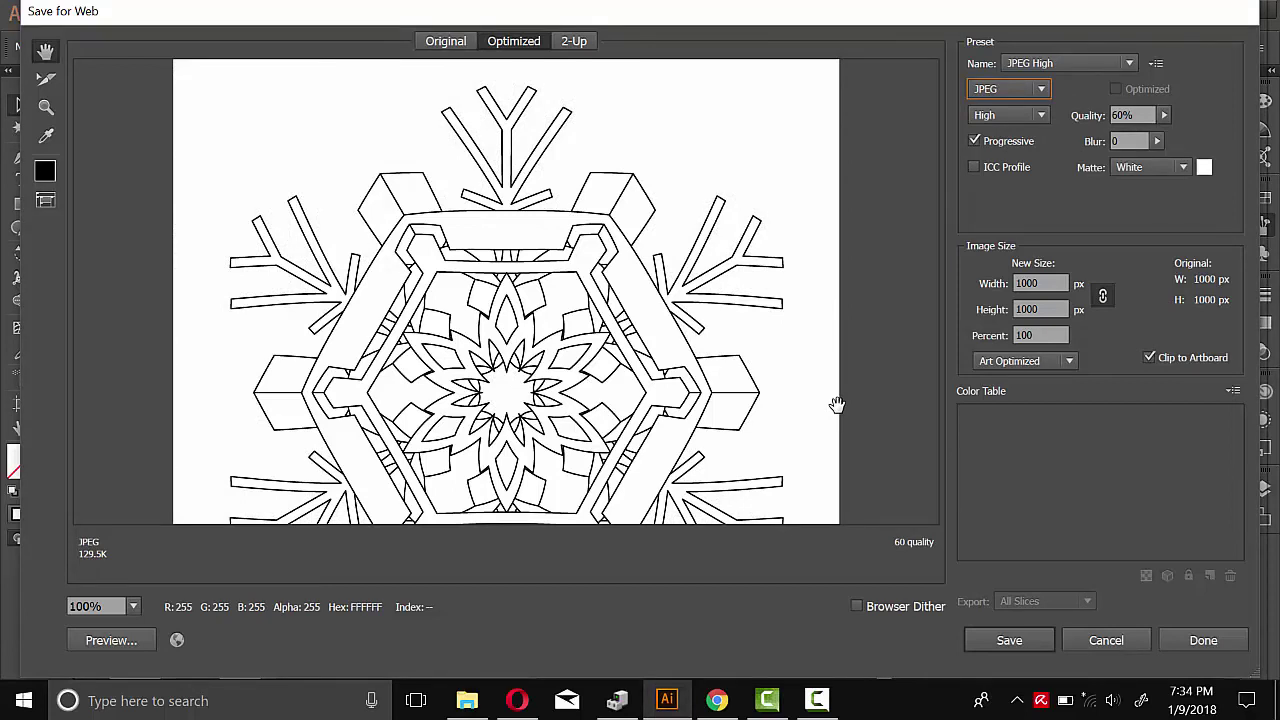
click(1045, 283)
text(2)
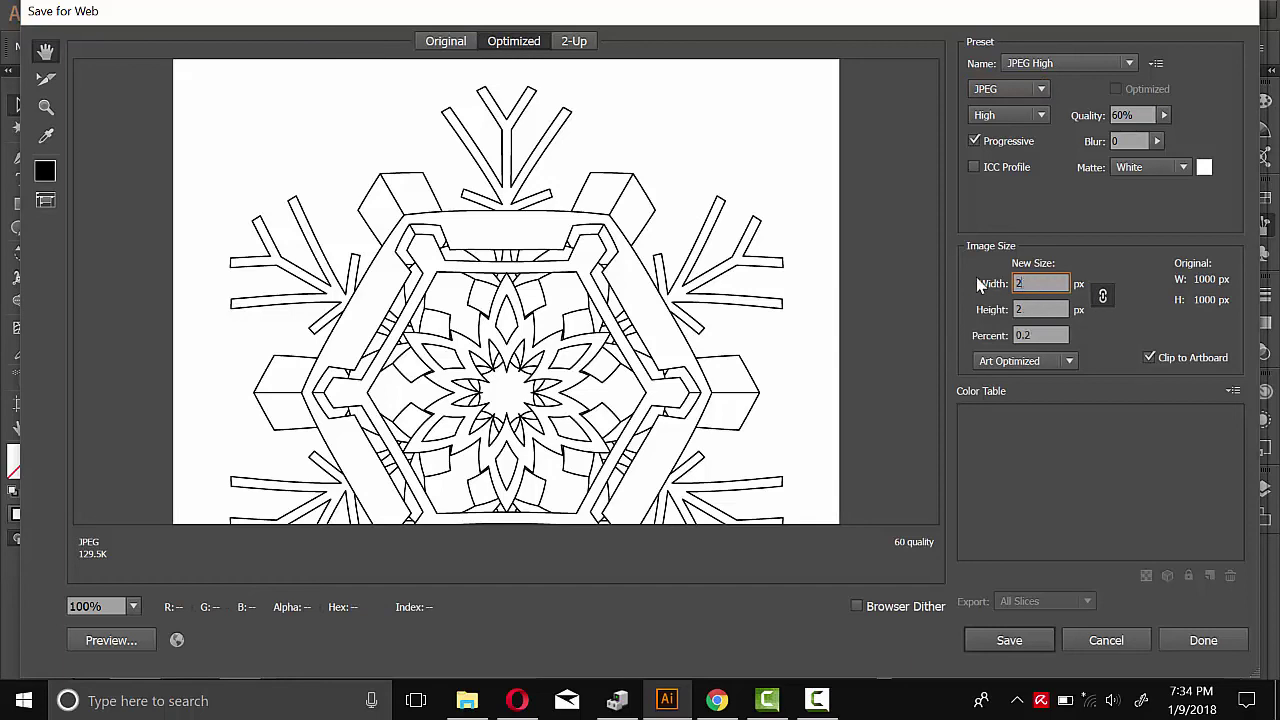
text(500)
click(1043, 304)
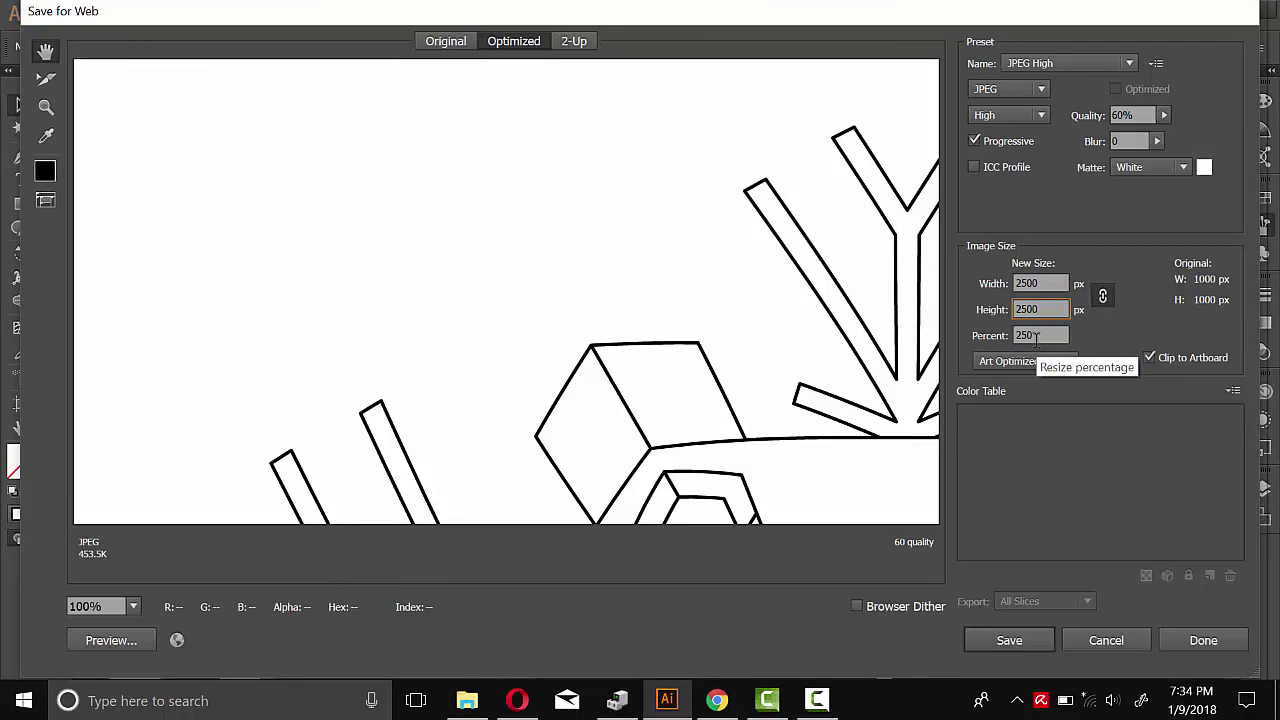
click(1045, 640)
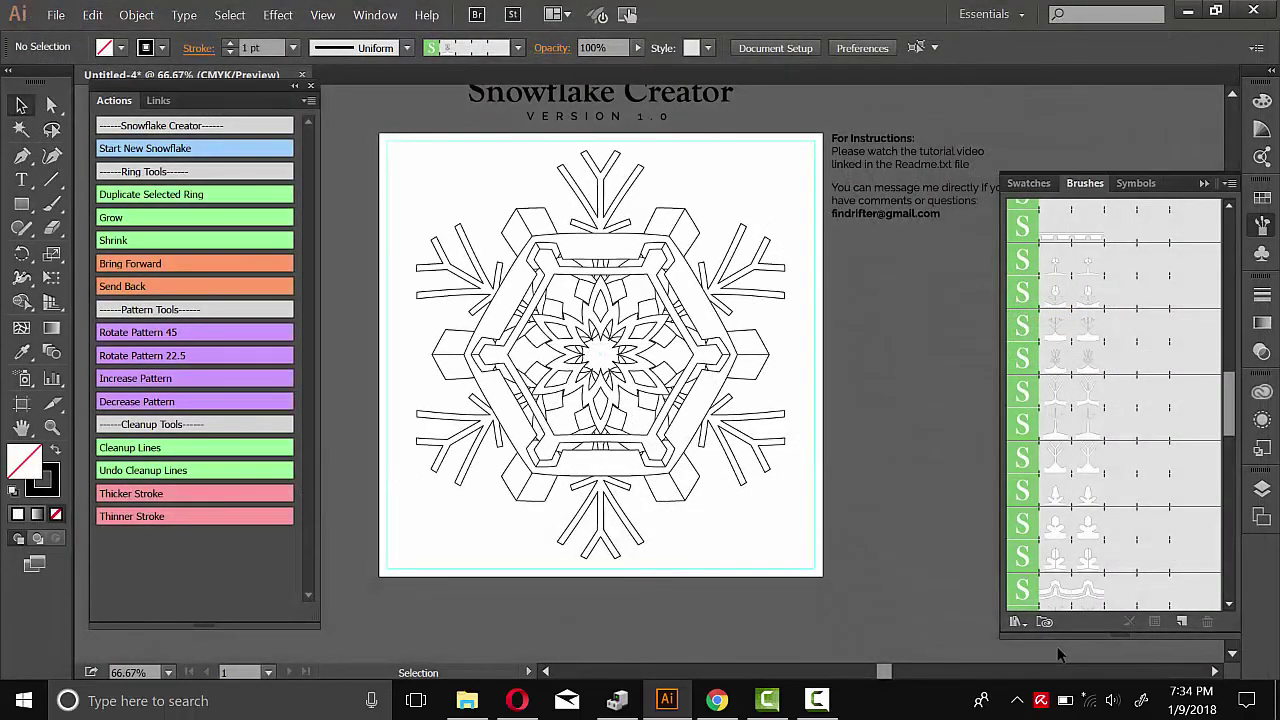